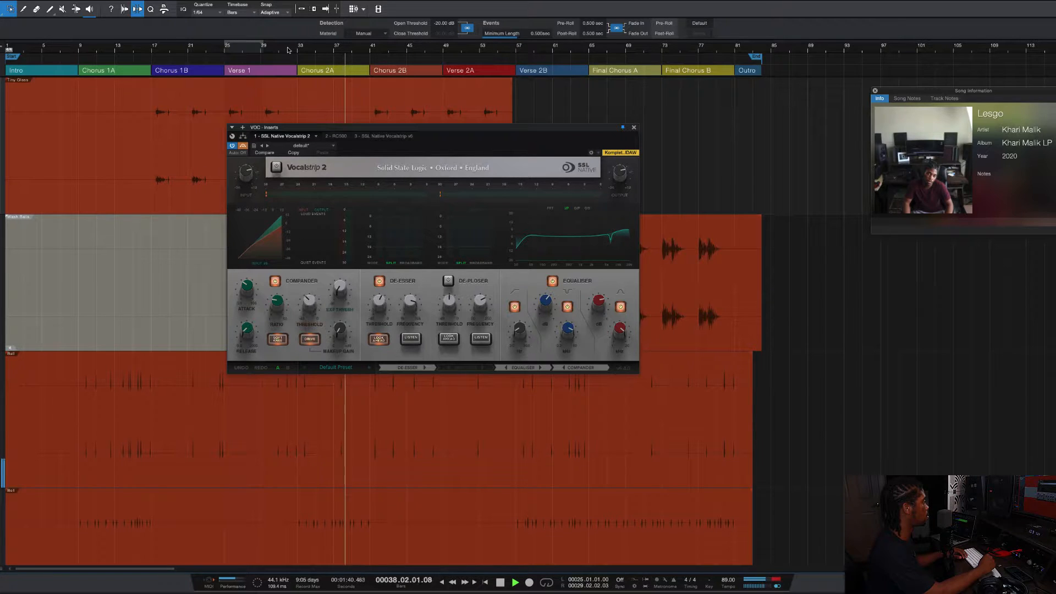
Stop playback and switch on the processing of the first Vocalstrip 2 insert on the VOC bus
{"action": "key", "text": "space"}
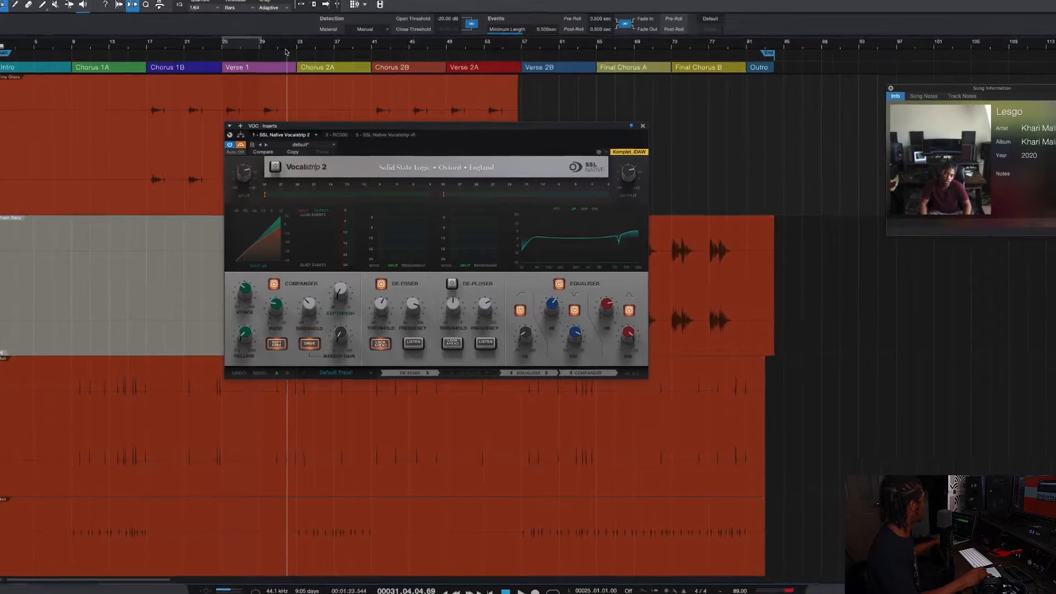
{"action": "left_click", "coordinate": [276, 167]}
{"action": "key", "text": "space"}
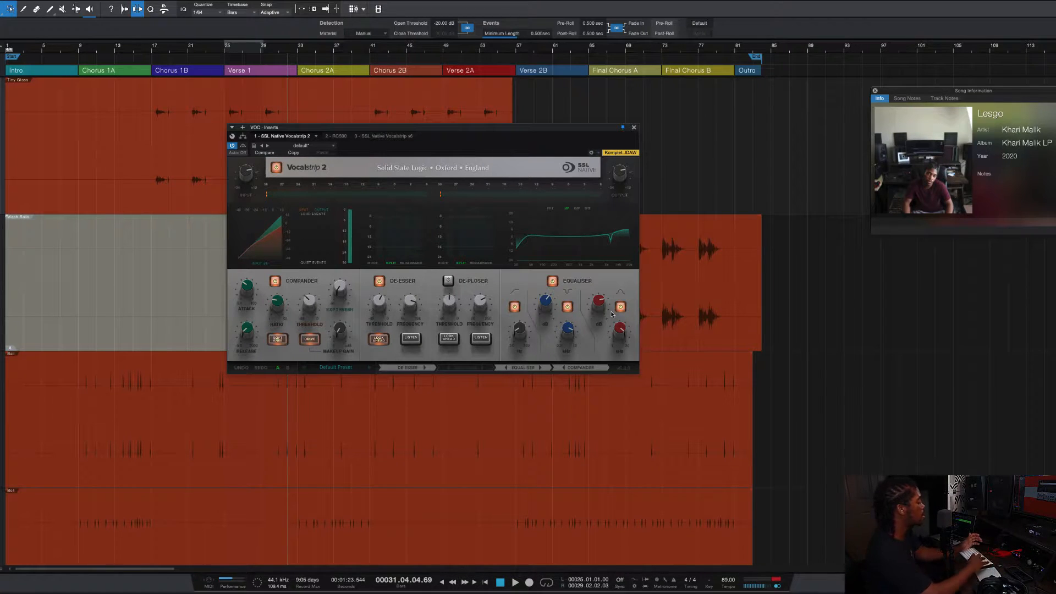
Show the mixer, open the third insert, SSL Native Vocalstrip, on the VOC bus channel and reposition its plug-in window
{"action": "key", "text": "F3"}
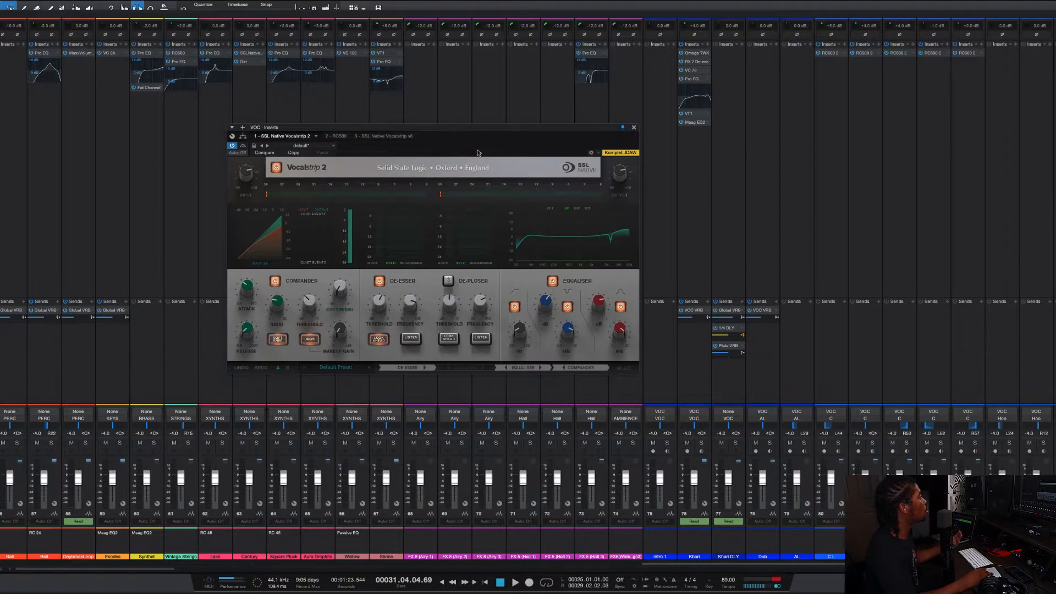
{"action": "scroll", "coordinate": [358, 95], "scroll_direction": "left", "scroll_amount": 15}
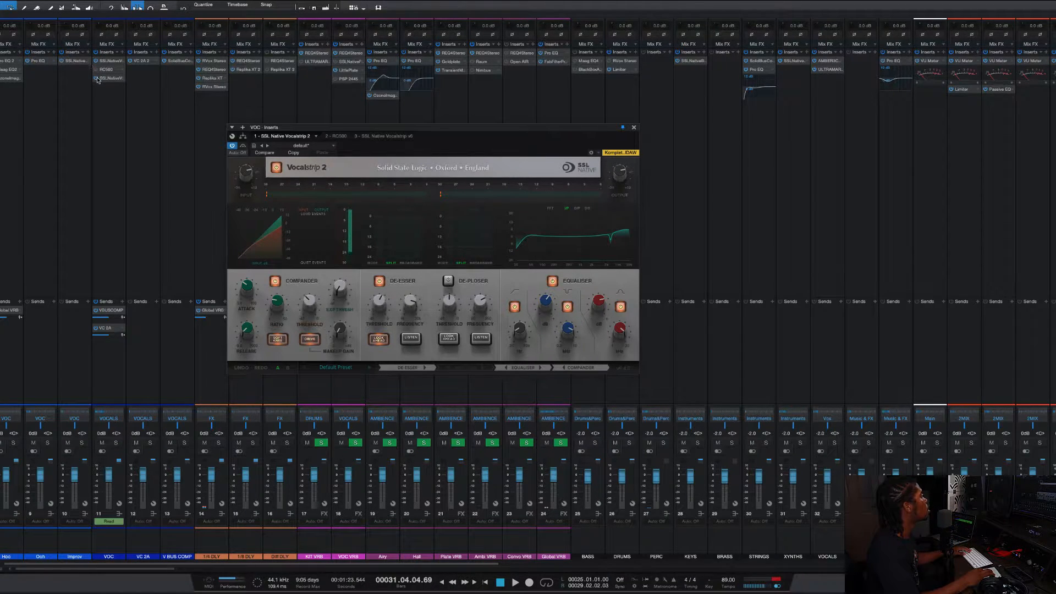
{"action": "left_click", "coordinate": [123, 78]}
{"action": "left_click", "coordinate": [135, 152]}
{"action": "left_click_drag", "start_coordinate": [448, 175], "coordinate": [532, 139]}
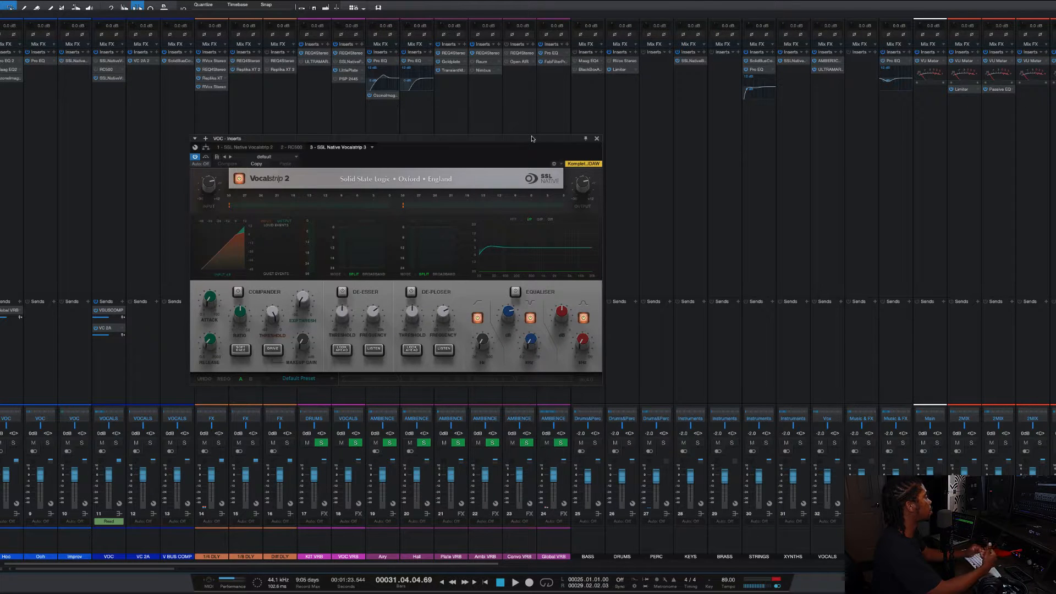
Examine the individual vocal bus channels beside VOC and their inserts, including AL, C, Hoo, Ooh and Improv
{"action": "left_click", "coordinate": [113, 144]}
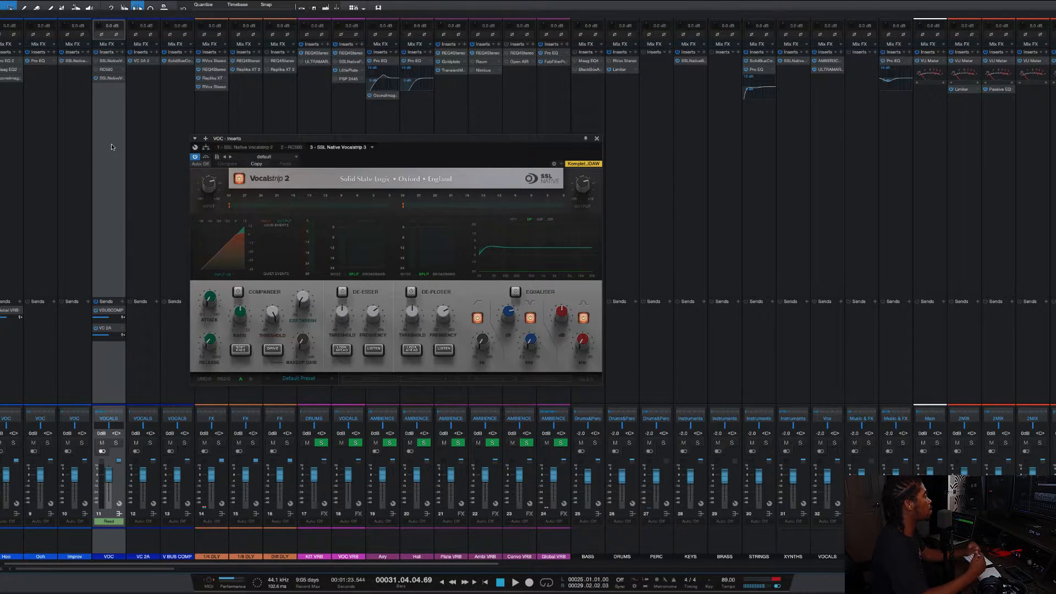
{"action": "scroll", "coordinate": [111, 147], "scroll_direction": "left", "scroll_amount": 3}
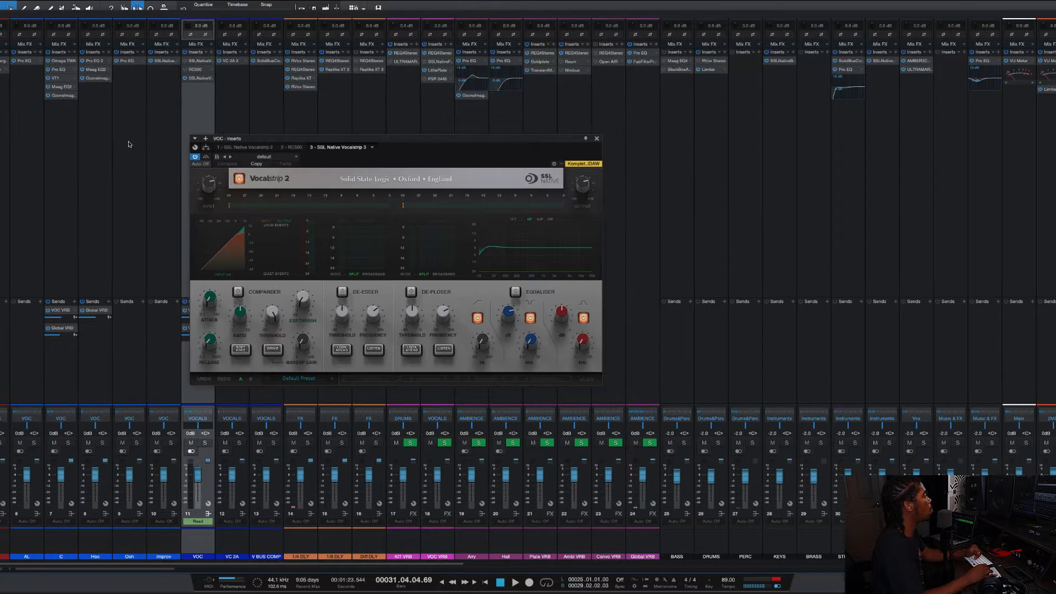
{"action": "left_click", "coordinate": [30, 199]}
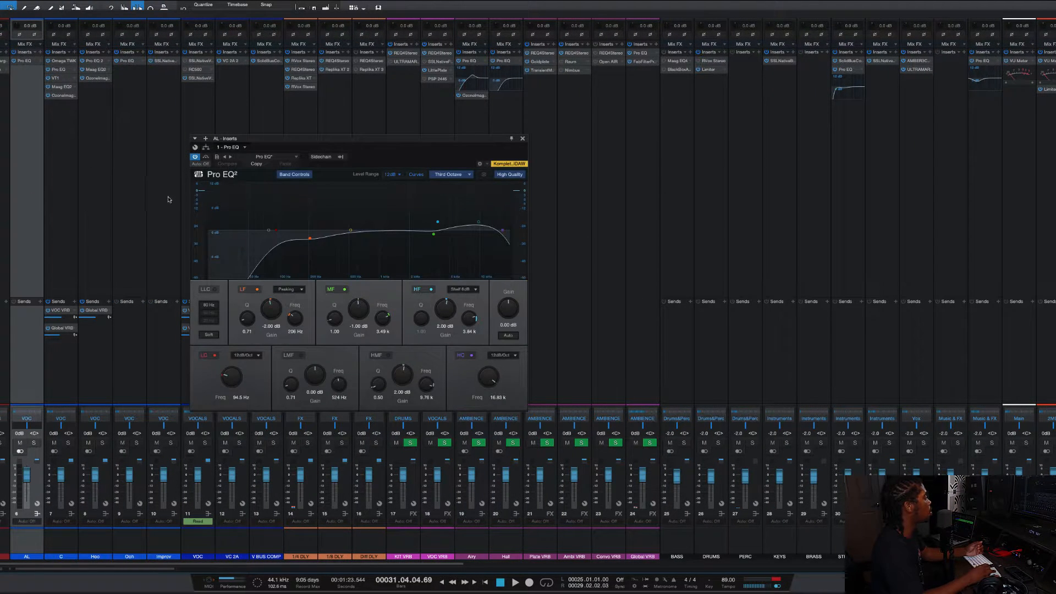
{"action": "left_click", "coordinate": [163, 198]}
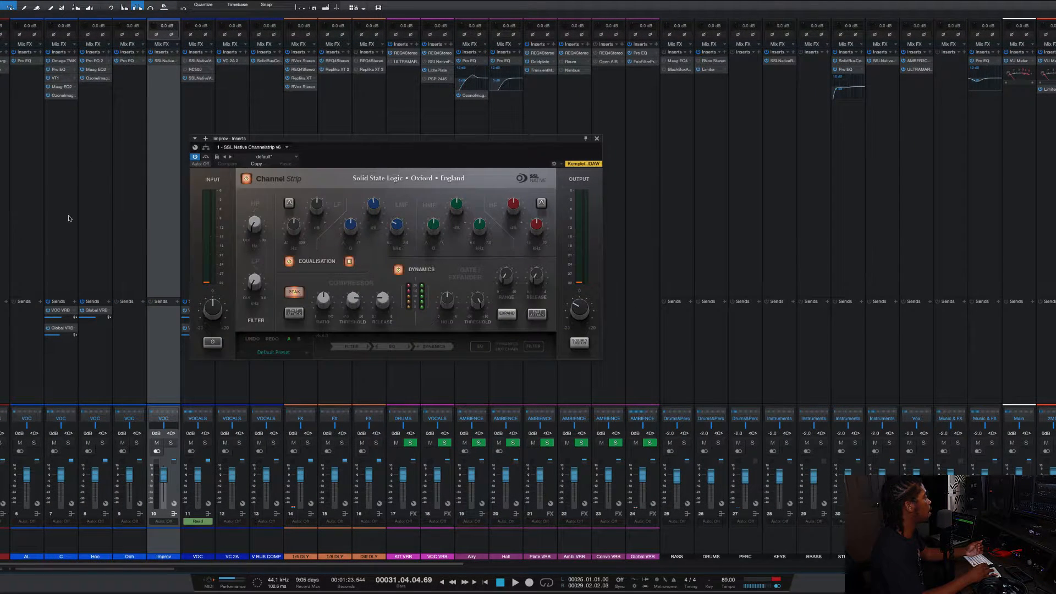
{"action": "left_click", "coordinate": [112, 220]}
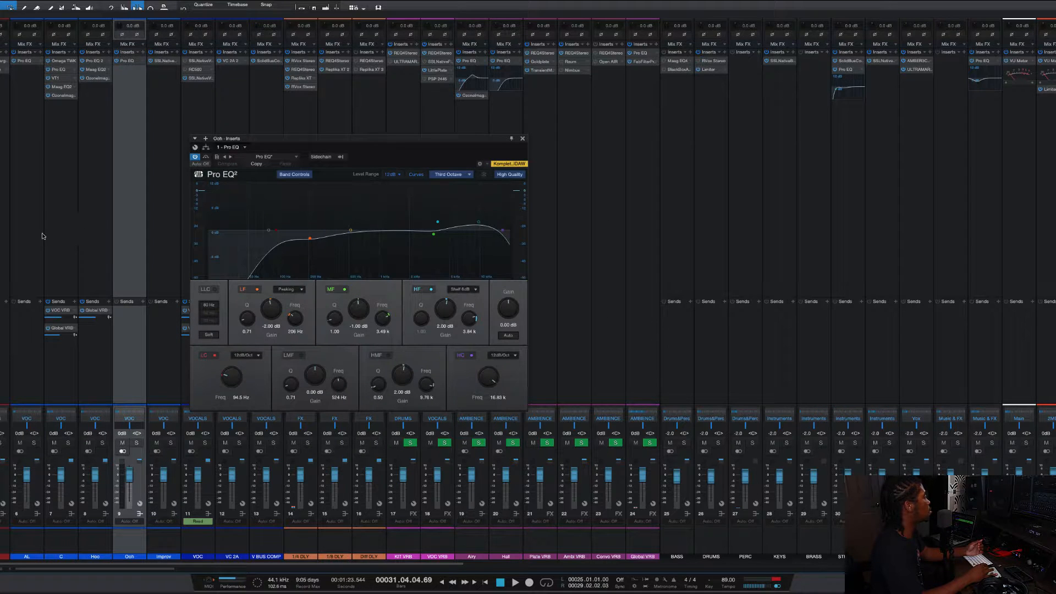
{"action": "left_click", "coordinate": [33, 233]}
{"action": "left_click", "coordinate": [63, 231]}
{"action": "left_click", "coordinate": [97, 229]}
{"action": "left_click", "coordinate": [120, 229]}
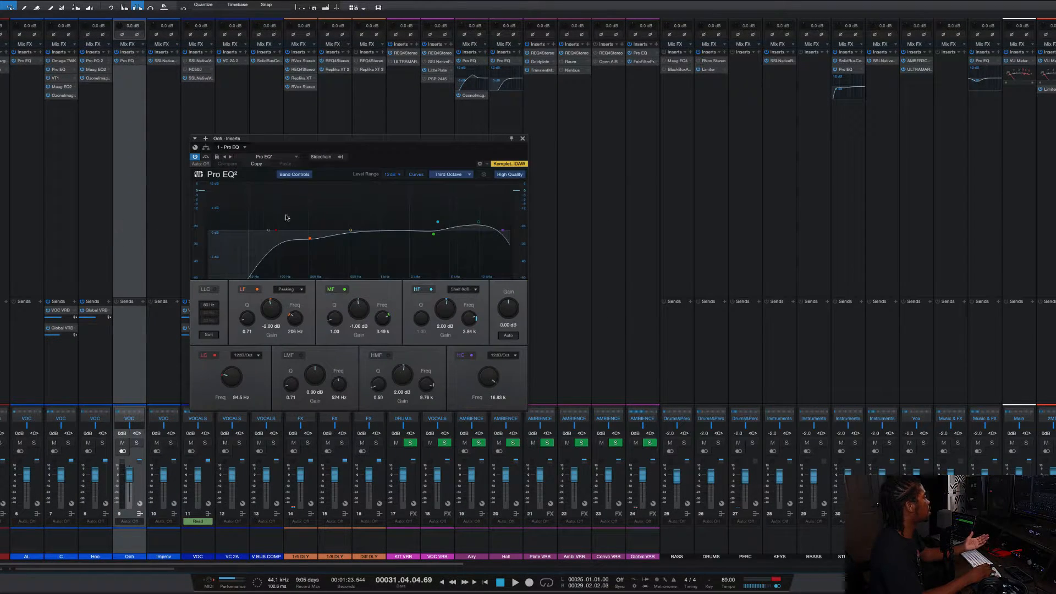
Close the Ooh channel's Pro EQ window and reopen the third Vocalstrip insert on the VOC bus
{"action": "left_click", "coordinate": [522, 140]}
{"action": "left_click", "coordinate": [205, 186]}
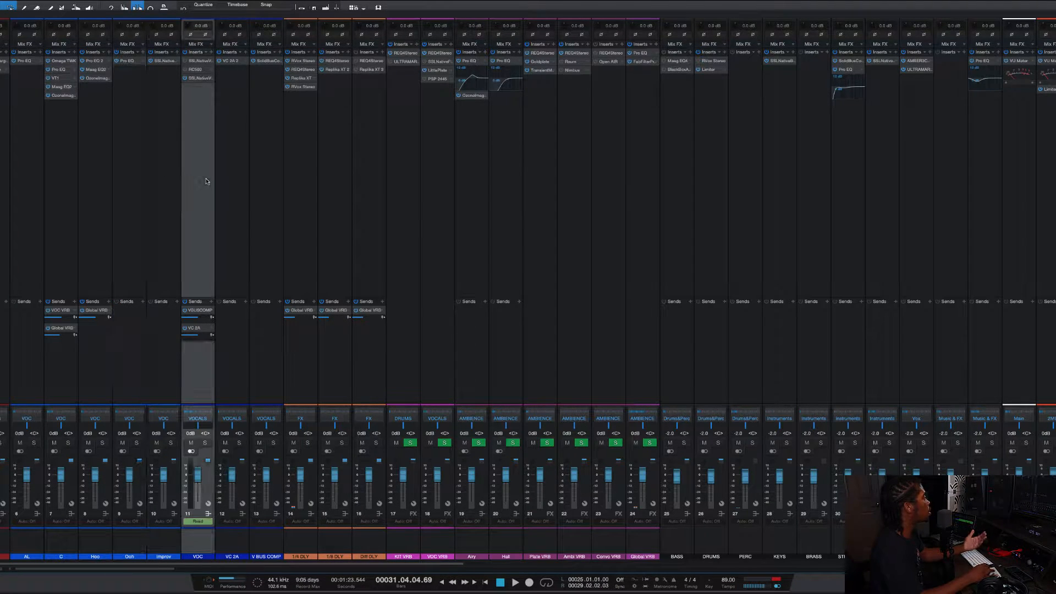
{"action": "left_click", "coordinate": [201, 78]}
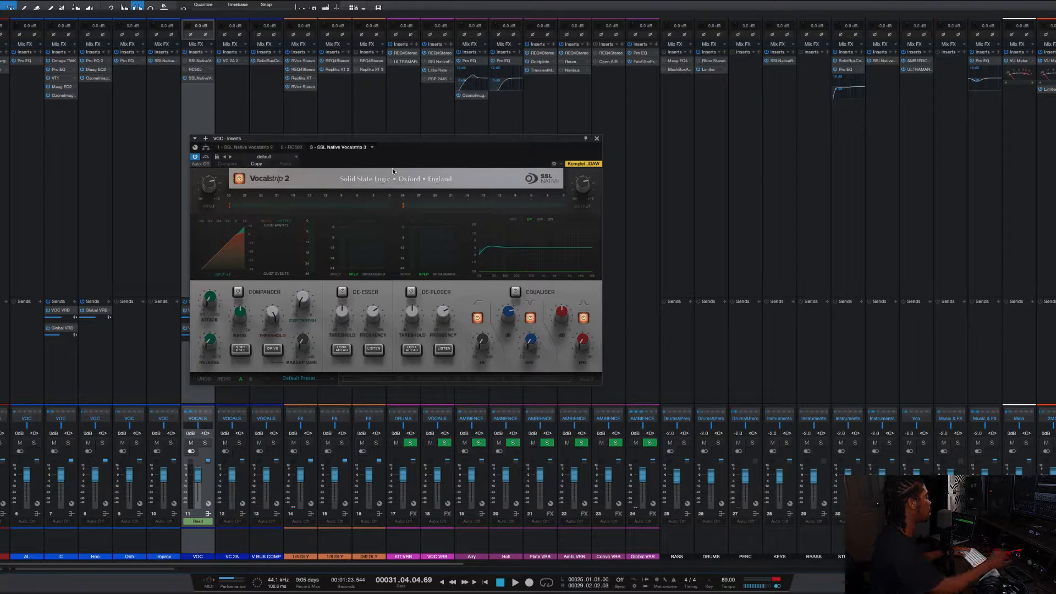
Return to the arrangement, set the loop range to the Chorus 2A section and audition it
{"action": "key", "text": "F3"}
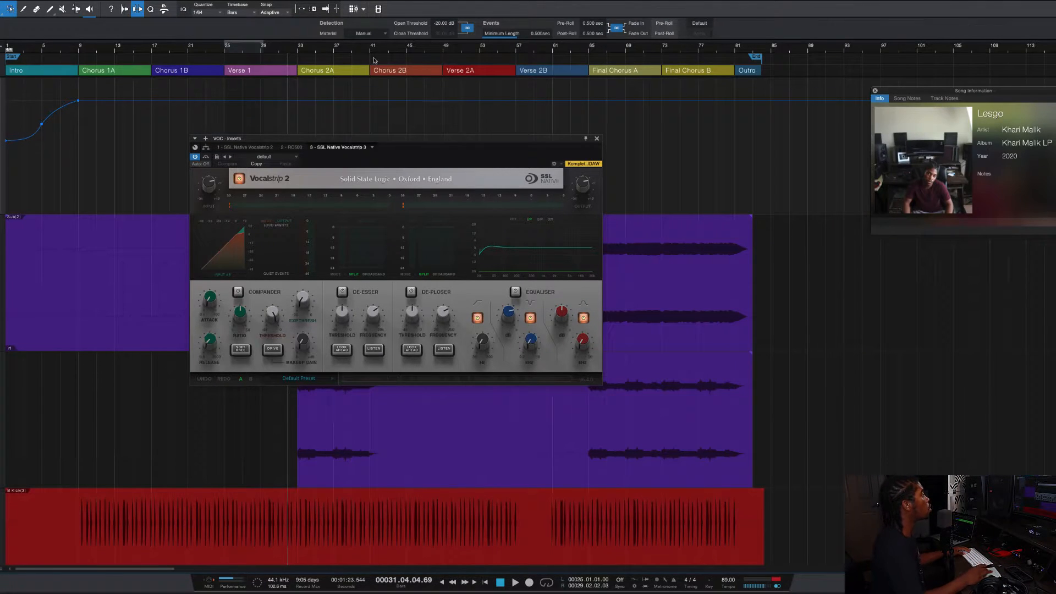
{"action": "left_click", "coordinate": [329, 72]}
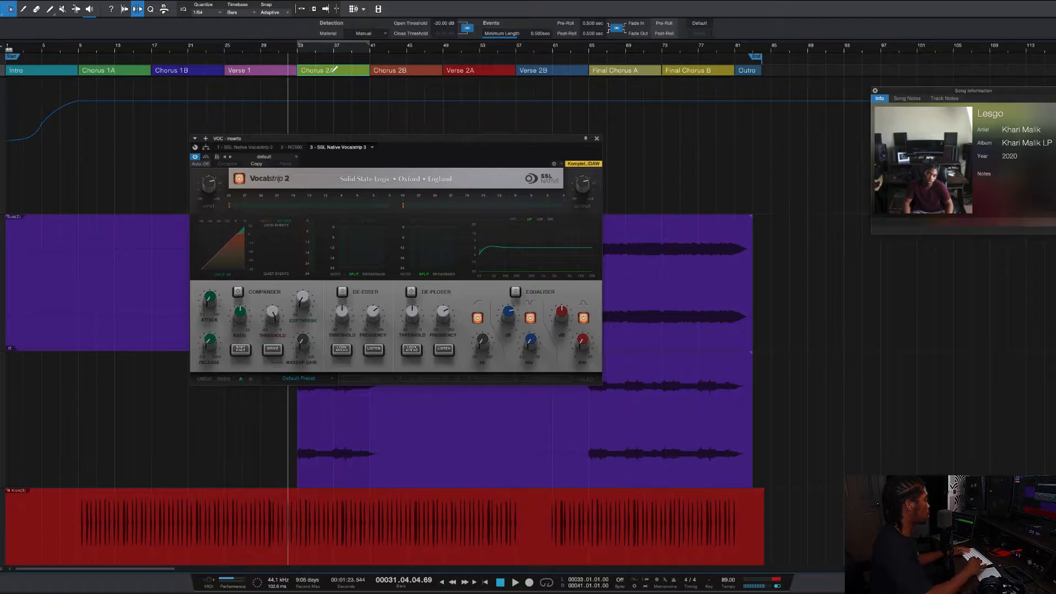
{"action": "key", "text": "space"}
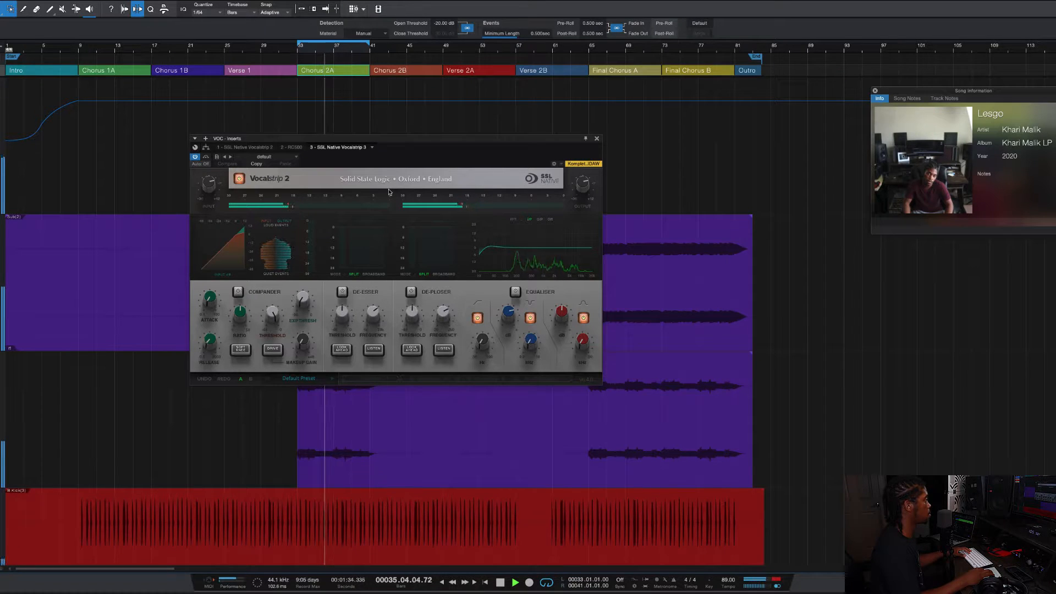
{"action": "key", "text": "space"}
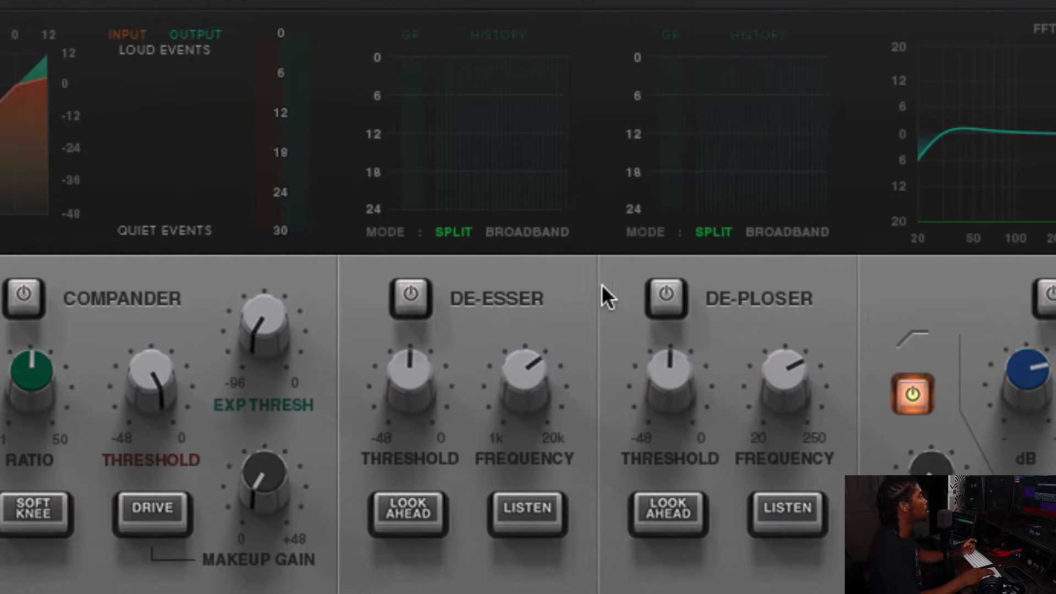
Turn on the De-Esser, raise its frequency to 20 kHz and enable its Look Ahead
{"action": "left_click", "coordinate": [429, 284]}
{"action": "left_click_drag", "start_coordinate": [540, 388], "coordinate": [540, 352]}
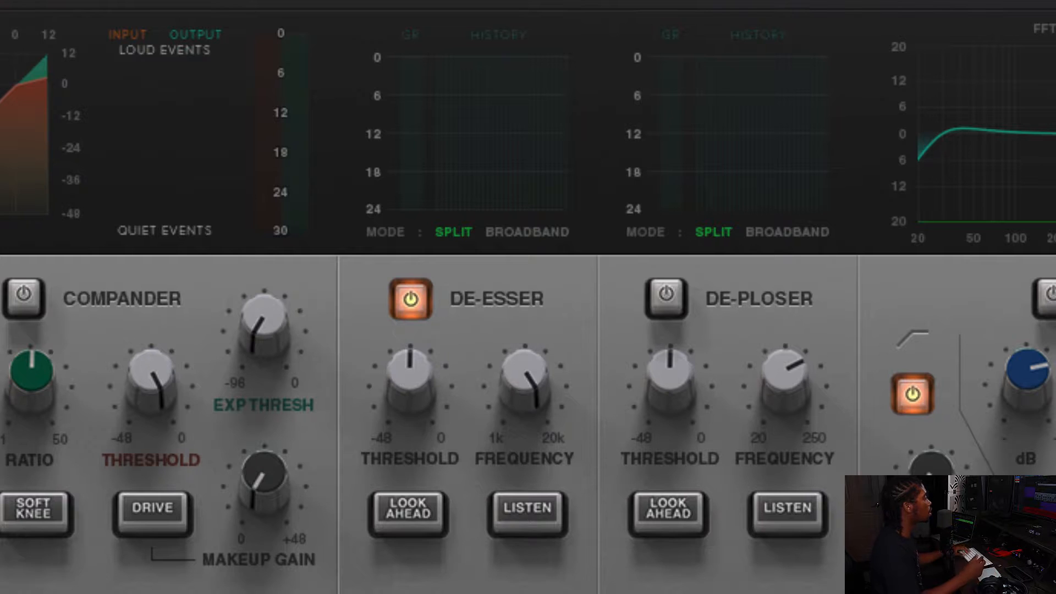
{"action": "left_click", "coordinate": [394, 500]}
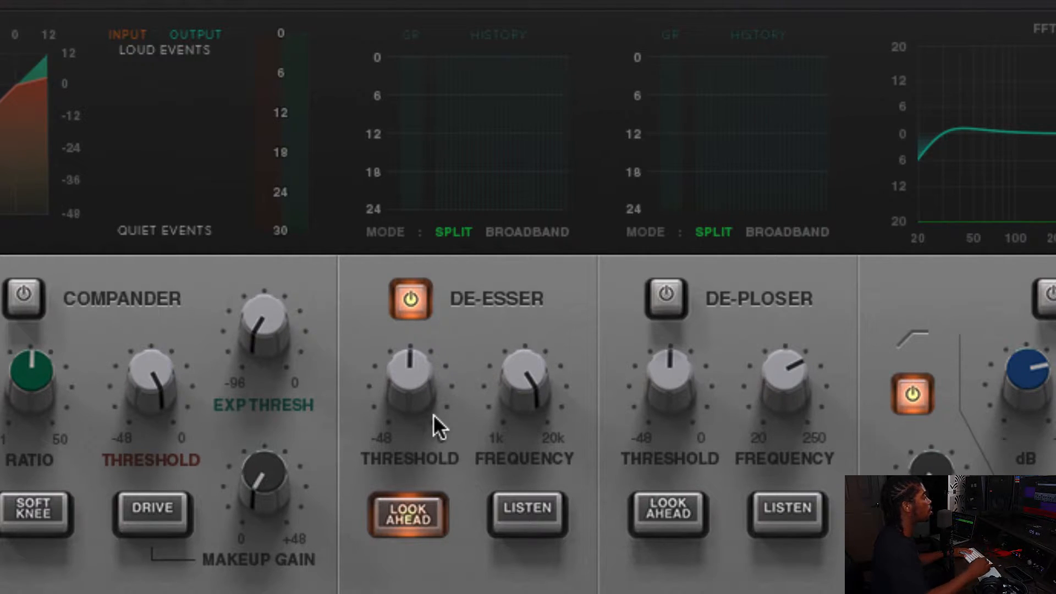
Sweep the De-Esser frequency down during playback and fine-tune it to a little above 11 kHz
{"action": "mouse_move", "coordinate": [526, 381]}
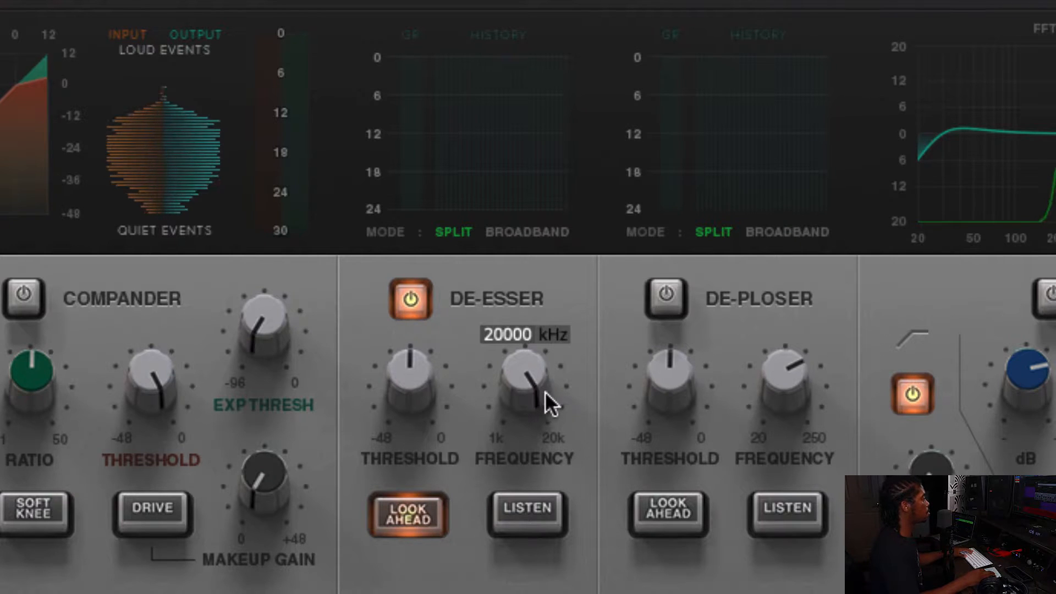
{"action": "left_click_drag", "start_coordinate": [515, 369], "coordinate": [516, 454]}
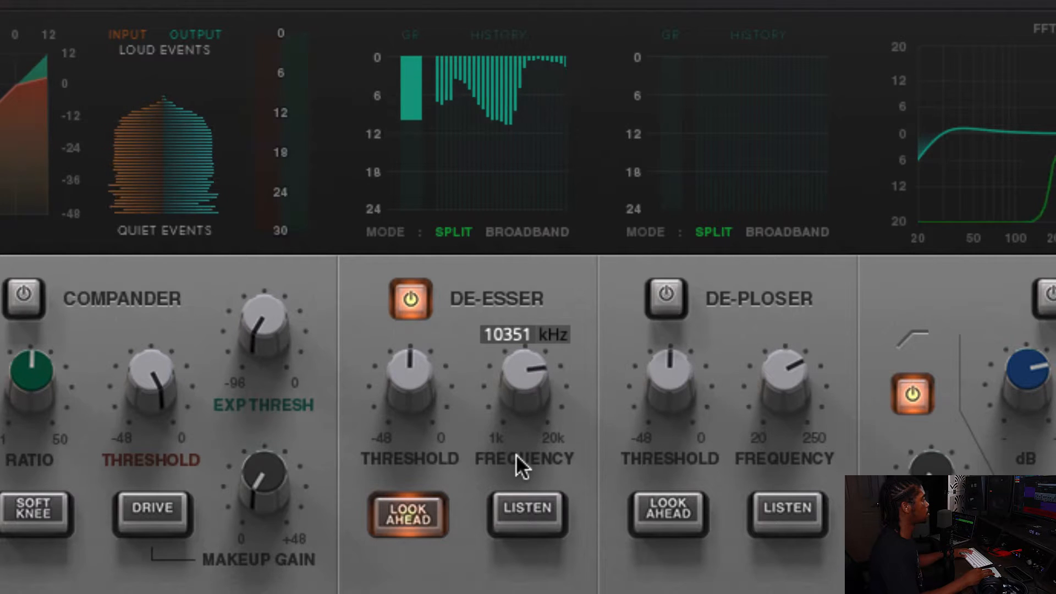
{"action": "left_click_drag", "start_coordinate": [516, 461], "coordinate": [516, 454]}
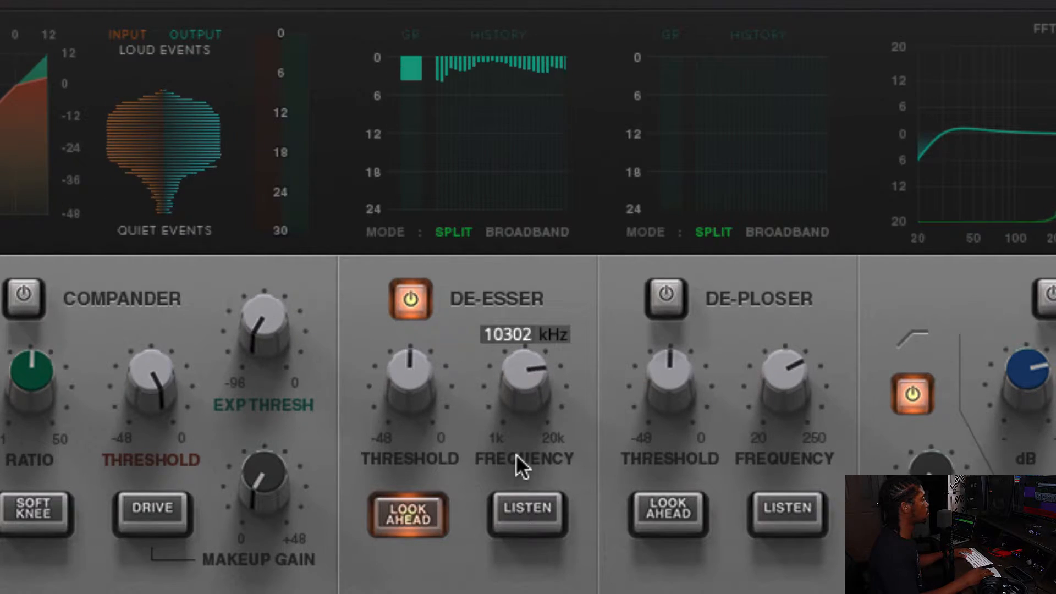
{"action": "left_click_drag", "start_coordinate": [513, 400], "coordinate": [516, 396]}
{"action": "mouse_move", "coordinate": [509, 367]}
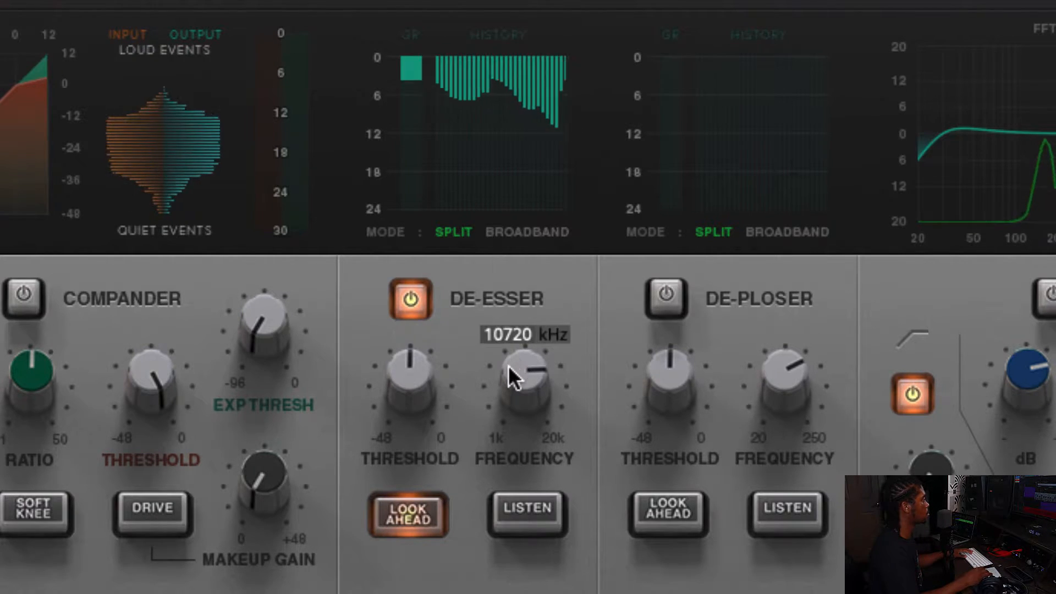
{"action": "left_click_drag", "start_coordinate": [509, 371], "coordinate": [509, 368]}
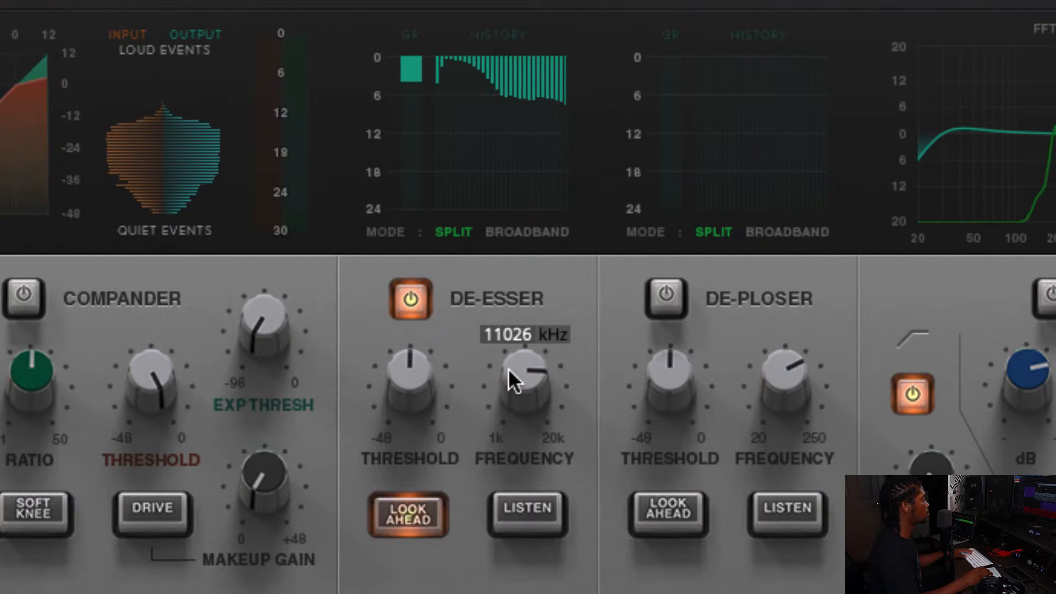
{"action": "left_click_drag", "start_coordinate": [510, 375], "coordinate": [513, 365]}
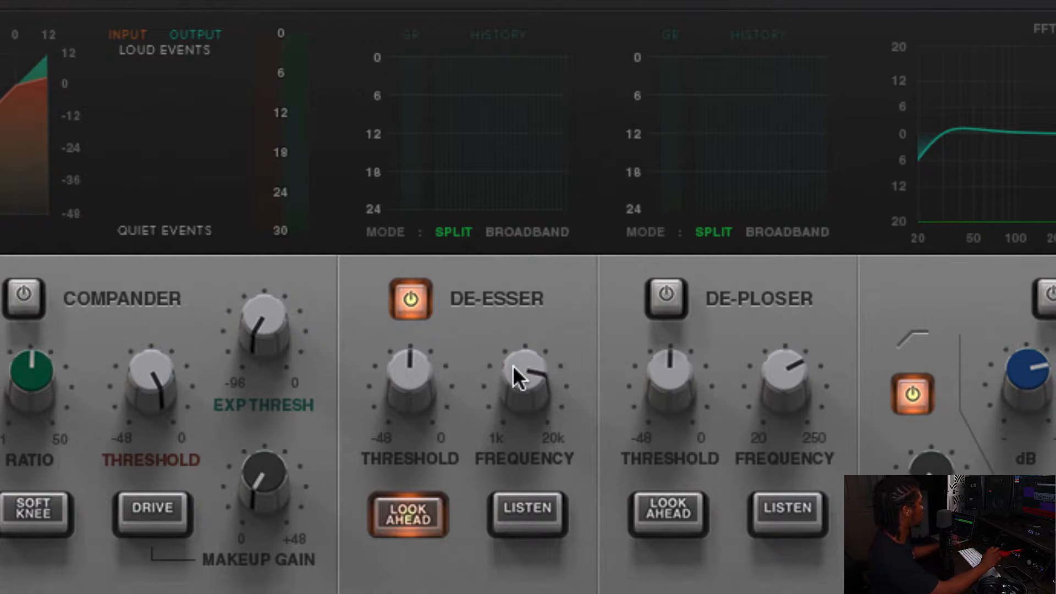
Adjust the De-Esser threshold by ear during playback, settling at roughly two-thirds of its range
{"action": "key", "text": "space"}
{"action": "left_click_drag", "start_coordinate": [410, 379], "coordinate": [451, 203]}
{"action": "left_click_drag", "start_coordinate": [422, 389], "coordinate": [422, 511]}
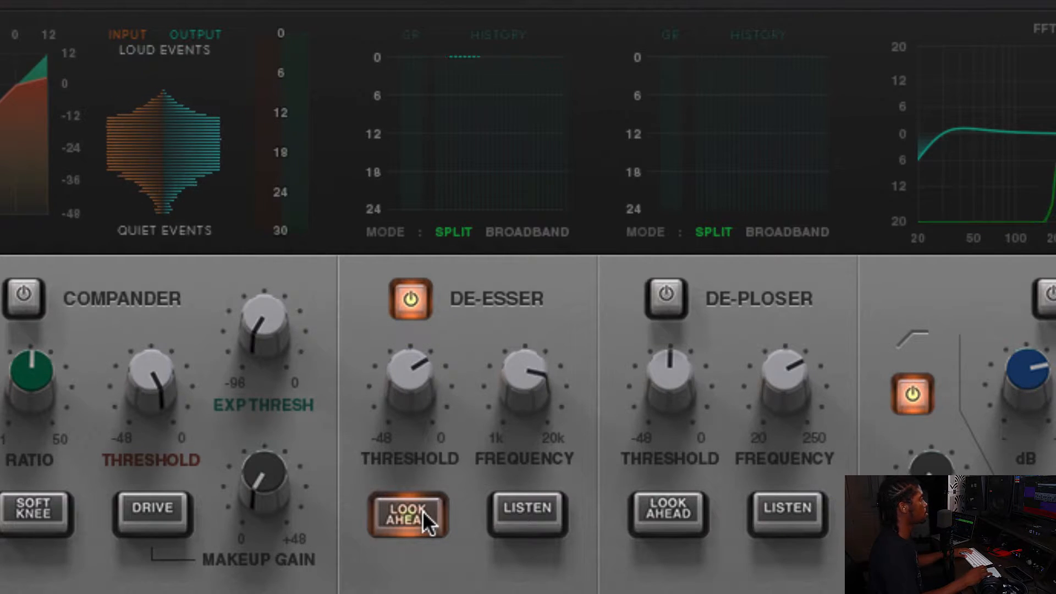
{"action": "left_click_drag", "start_coordinate": [413, 393], "coordinate": [414, 397]}
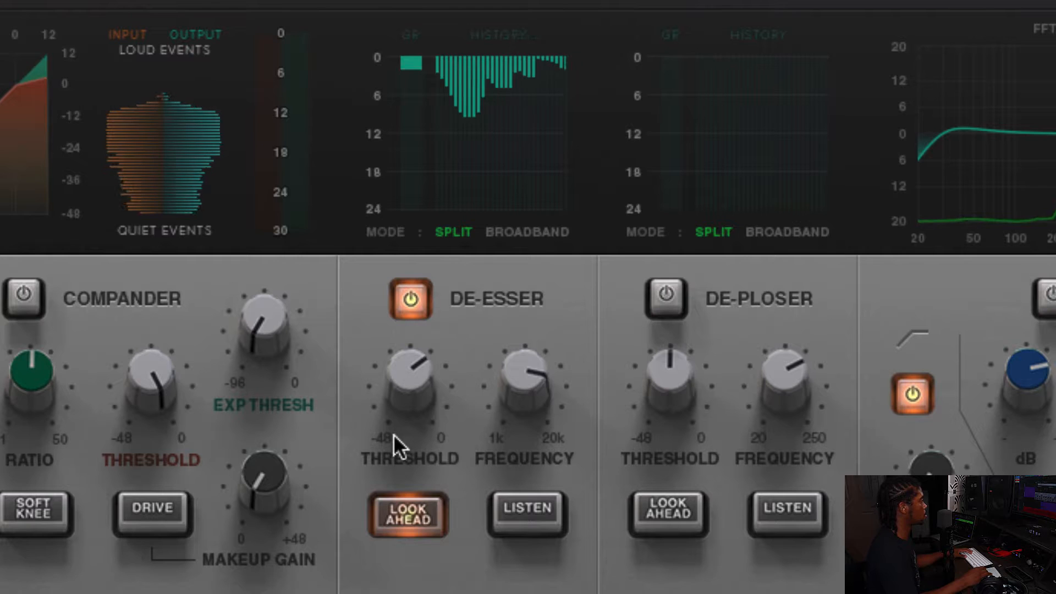
{"action": "left_click_drag", "start_coordinate": [404, 385], "coordinate": [406, 387]}
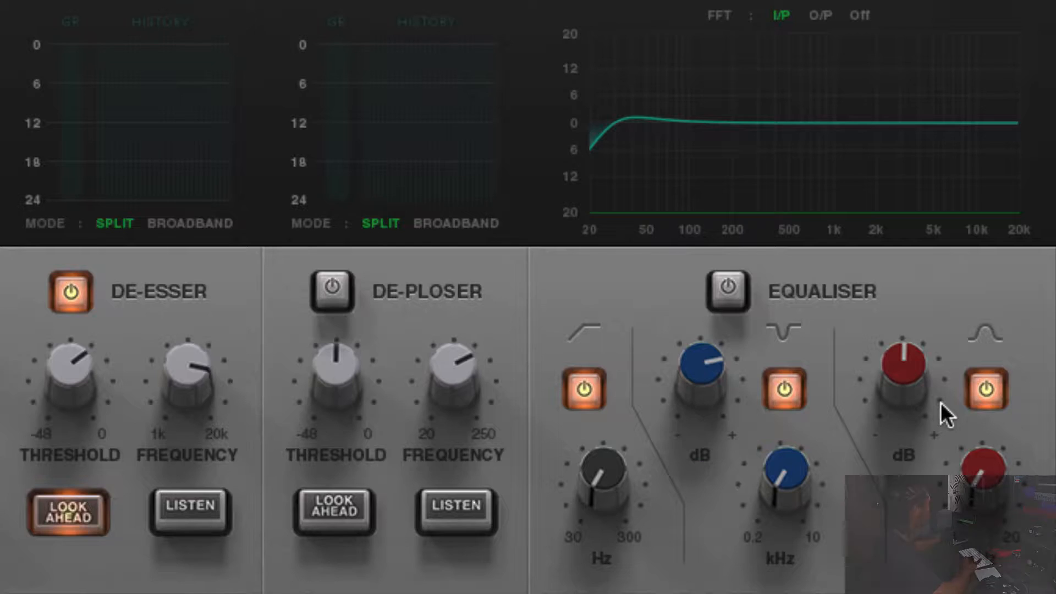
Turn on the Equaliser during playback and strongly boost its high bell band around 12.2 kHz
{"action": "key", "text": "space"}
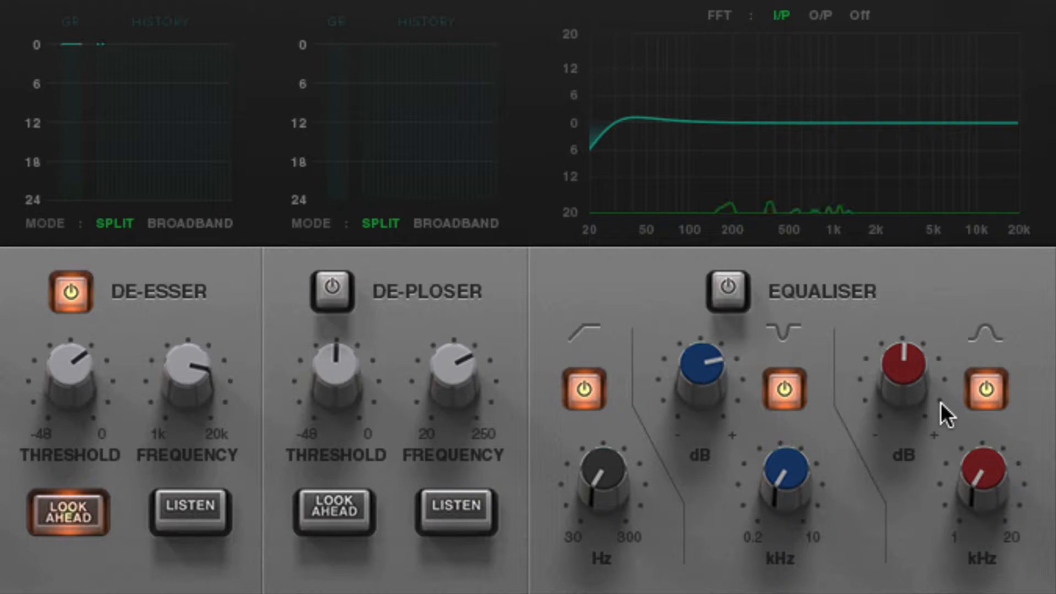
{"action": "left_click", "coordinate": [732, 300]}
{"action": "mouse_move", "coordinate": [908, 395]}
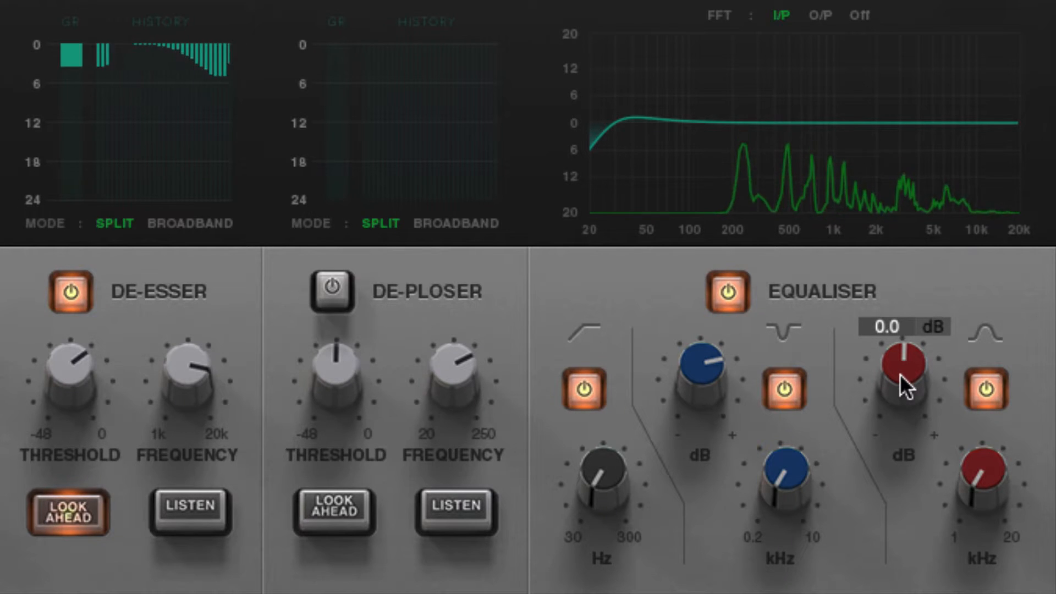
{"action": "left_click_drag", "start_coordinate": [900, 374], "coordinate": [900, 273]}
{"action": "left_click_drag", "start_coordinate": [988, 462], "coordinate": [991, 166]}
{"action": "left_click_drag", "start_coordinate": [1005, 440], "coordinate": [986, 458]}
{"action": "mouse_move", "coordinate": [903, 366]}
{"action": "left_mouse_down"}
{"action": "mouse_move", "coordinate": [910, 441]}
{"action": "mouse_move", "coordinate": [913, 354]}
{"action": "left_mouse_up"}
Move the Equaliser's high band further up in frequency and reduce its gain to 4.0 dB
{"action": "mouse_move", "coordinate": [1012, 529]}
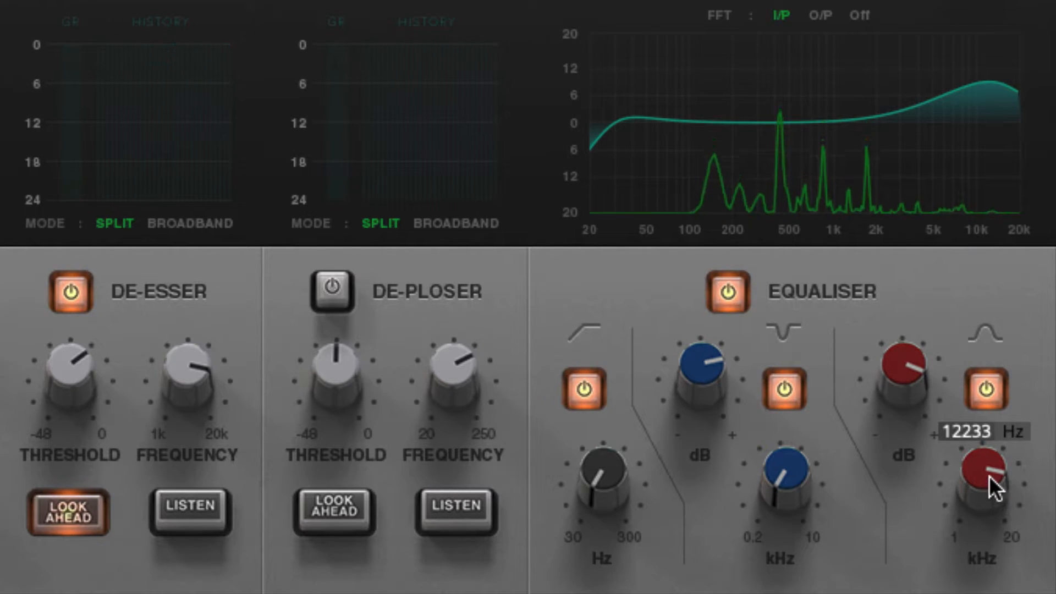
{"action": "left_click_drag", "start_coordinate": [989, 475], "coordinate": [976, 431]}
{"action": "left_click_drag", "start_coordinate": [902, 360], "coordinate": [904, 445]}
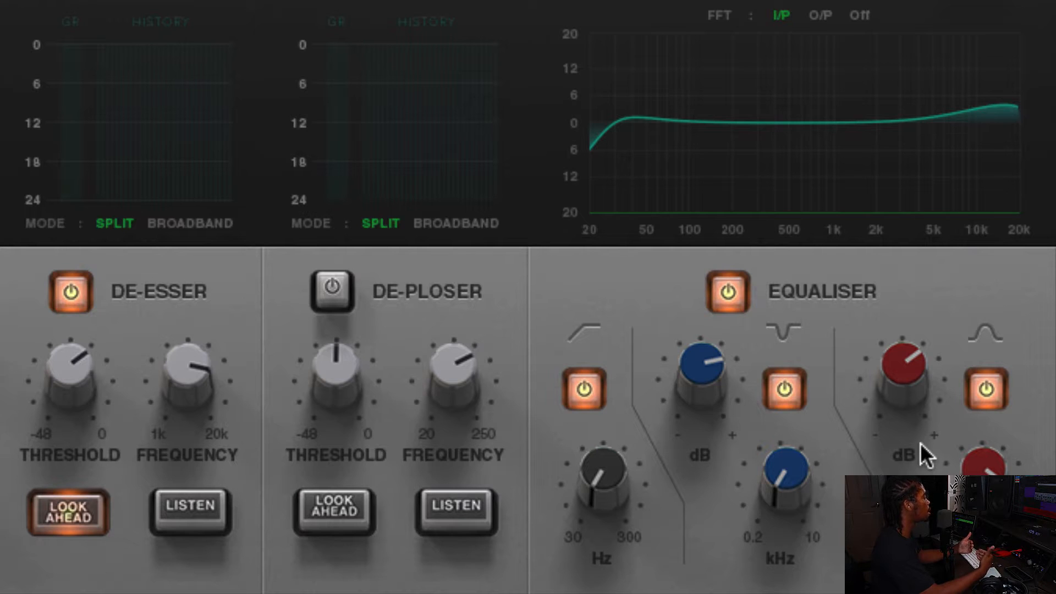
Boost the Equaliser's notch band to maximum gain during playback and sweep its frequency to about 834 Hz
{"action": "key", "text": "space"}
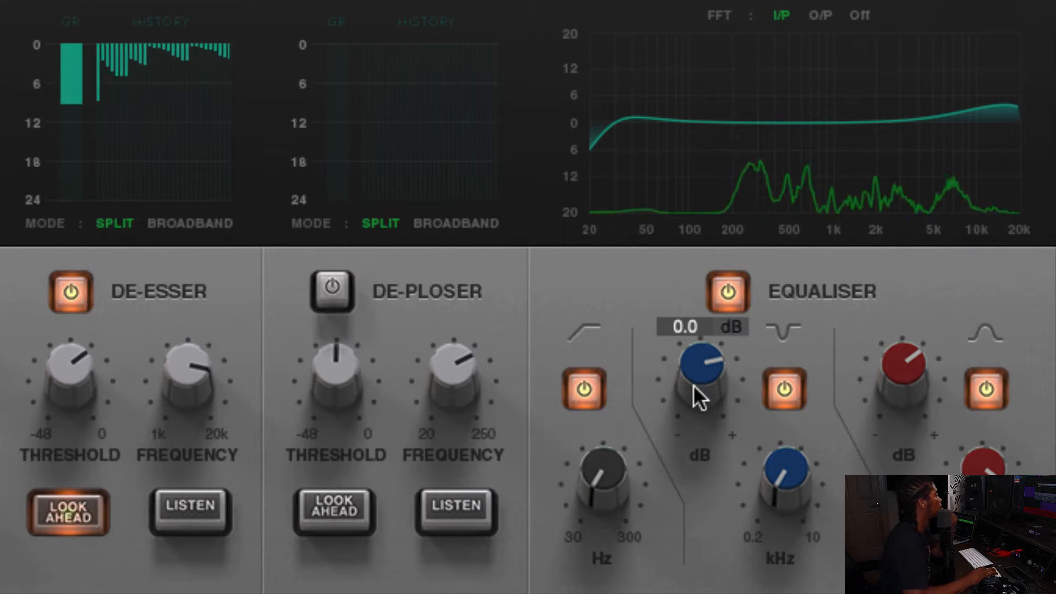
{"action": "mouse_move", "coordinate": [904, 383]}
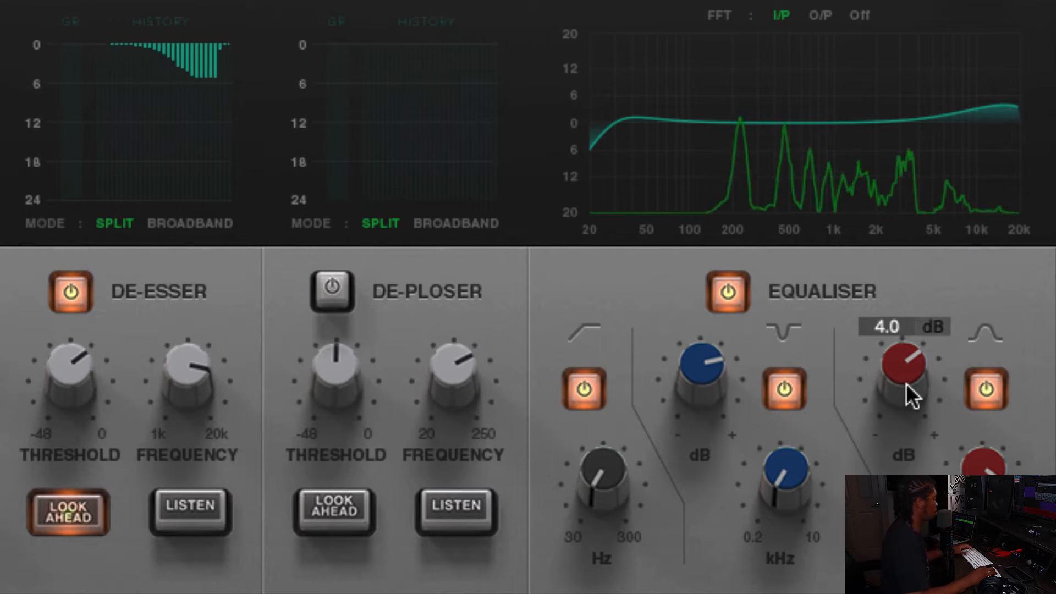
{"action": "mouse_move", "coordinate": [725, 414]}
{"action": "left_click_drag", "start_coordinate": [714, 372], "coordinate": [712, 365]}
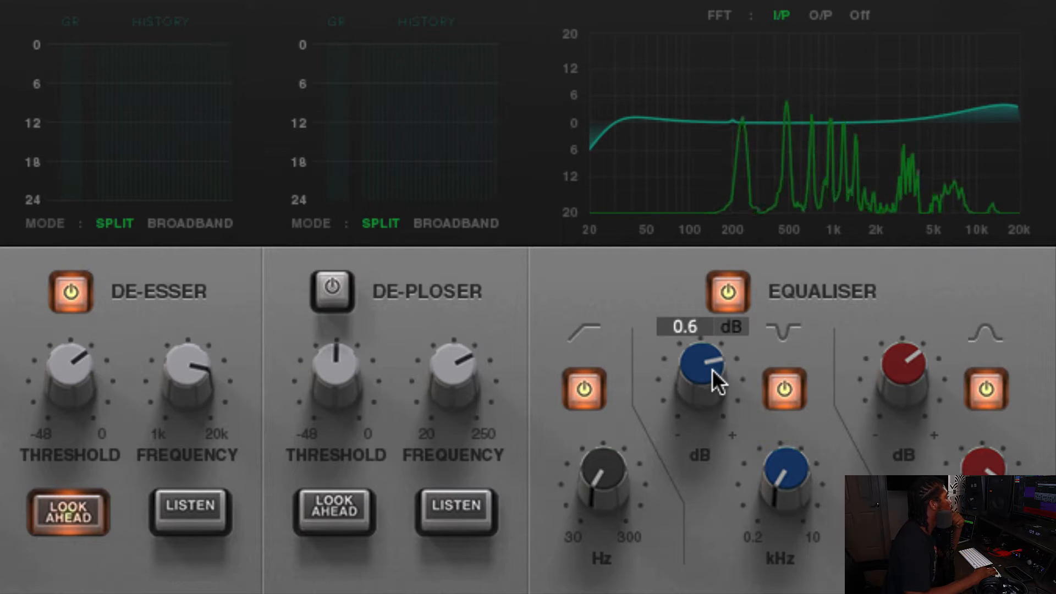
{"action": "left_click_drag", "start_coordinate": [751, 482], "coordinate": [764, 311]}
{"action": "left_click_drag", "start_coordinate": [776, 459], "coordinate": [705, 282]}
{"action": "left_click_drag", "start_coordinate": [785, 483], "coordinate": [776, 526]}
{"action": "mouse_move", "coordinate": [768, 489]}
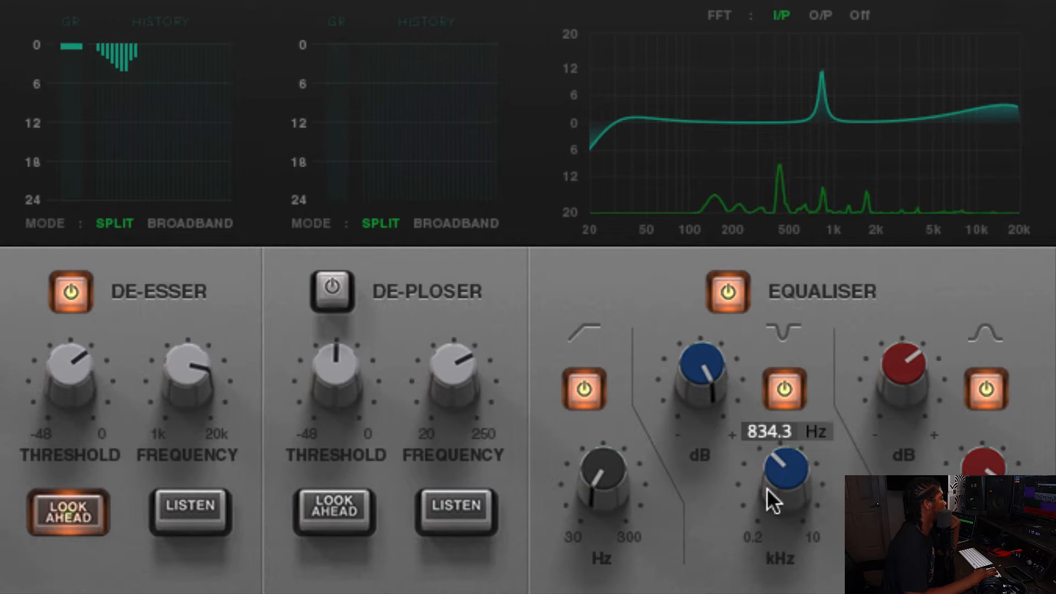
{"action": "mouse_move", "coordinate": [780, 474]}
{"action": "left_mouse_down"}
{"action": "mouse_move", "coordinate": [779, 494]}
{"action": "mouse_move", "coordinate": [784, 460]}
{"action": "mouse_move", "coordinate": [782, 487]}
{"action": "mouse_move", "coordinate": [783, 477]}
{"action": "left_mouse_up"}
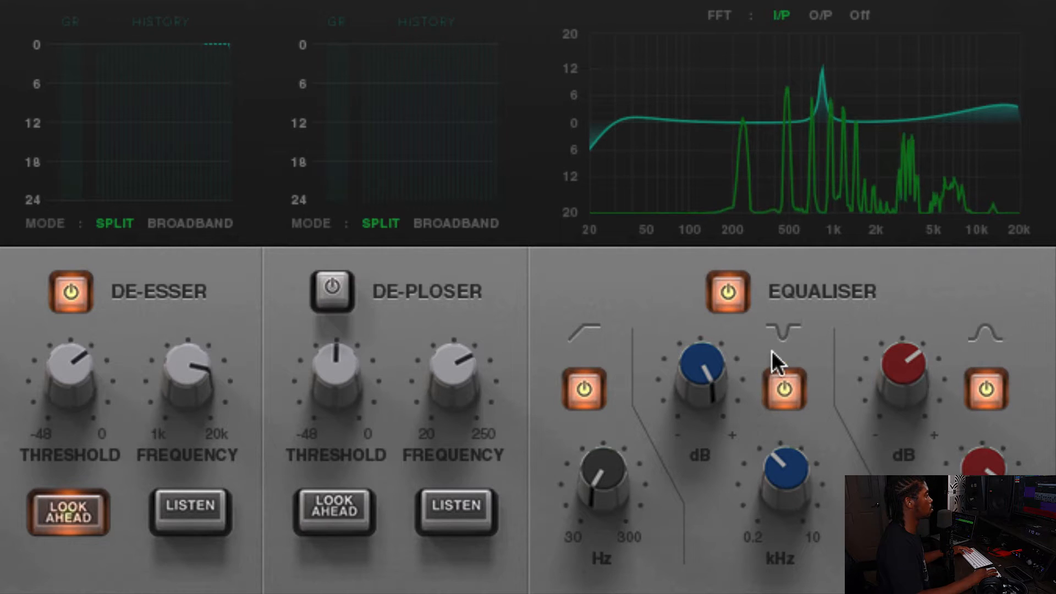
Compare the Equaliser with the notch band bypassed, then re-enable the band and set a small cut at roughly 6.5 kHz
{"action": "left_click", "coordinate": [778, 393]}
{"action": "mouse_move", "coordinate": [775, 476]}
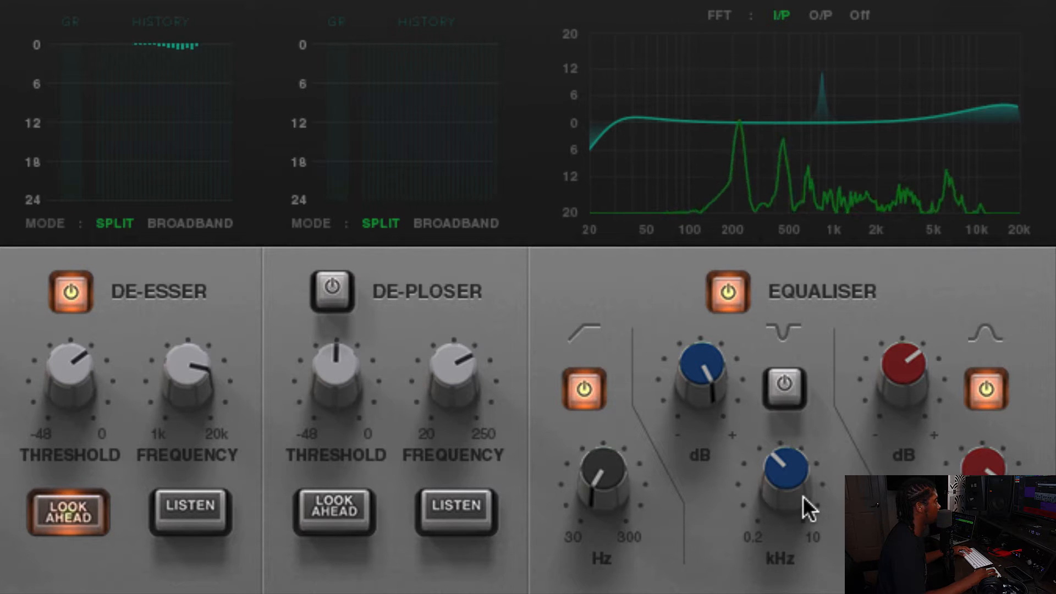
{"action": "left_click", "coordinate": [785, 407]}
{"action": "left_click_drag", "start_coordinate": [787, 419], "coordinate": [792, 277]}
{"action": "left_click_drag", "start_coordinate": [717, 366], "coordinate": [720, 489]}
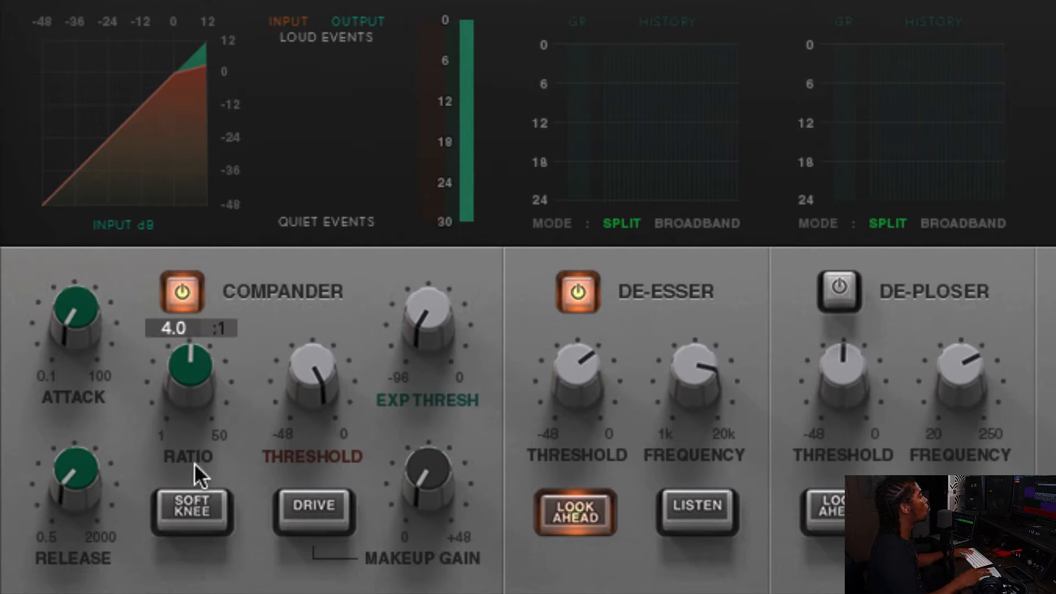
Enable Soft Knee and Drive on the Compander and lower its threshold to about a third of its range for playback
{"action": "left_click", "coordinate": [209, 517]}
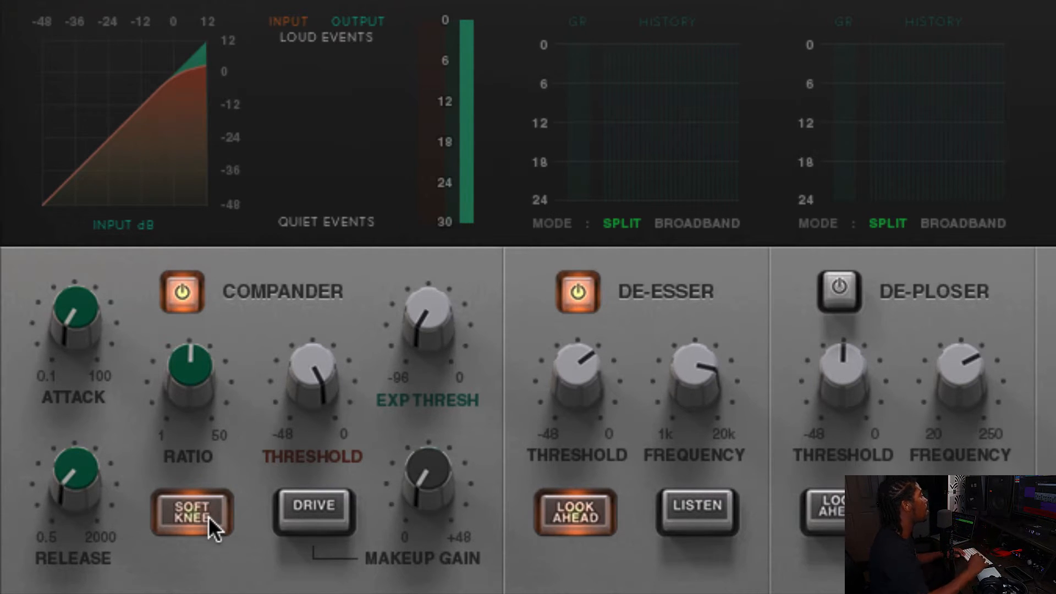
{"action": "left_click", "coordinate": [311, 508]}
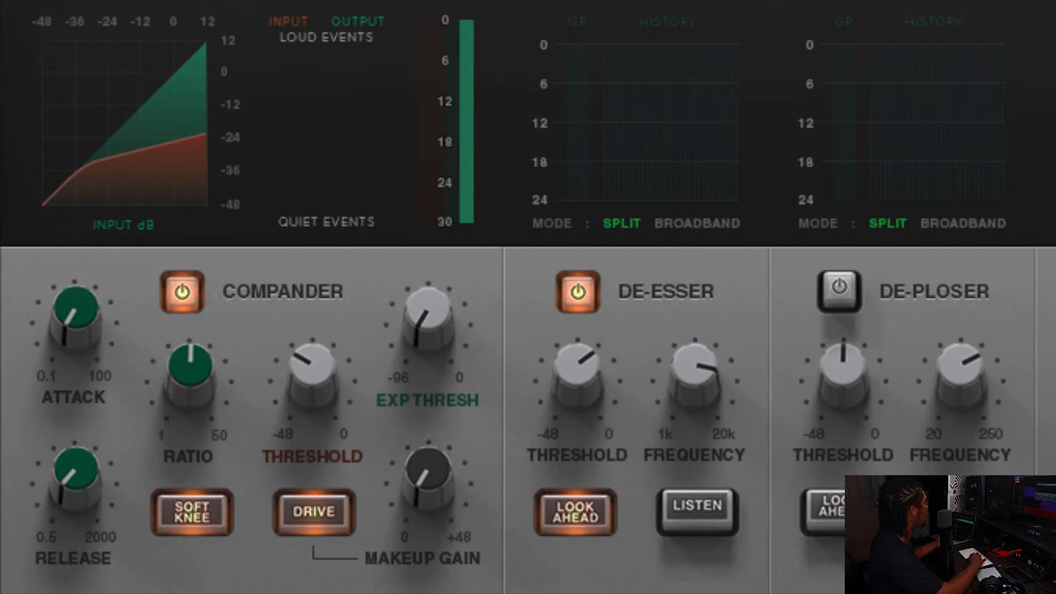
{"action": "key", "text": "space"}
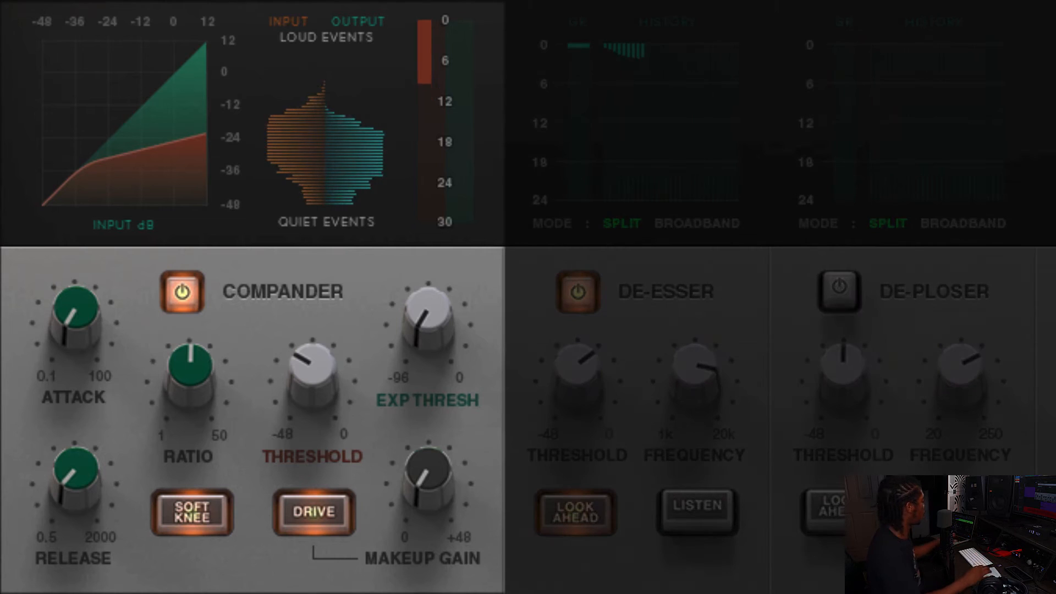
Set the Compander's attack to 26.3 ms and compare the playback with the Compander off and on
{"action": "left_click_drag", "start_coordinate": [63, 325], "coordinate": [92, 253]}
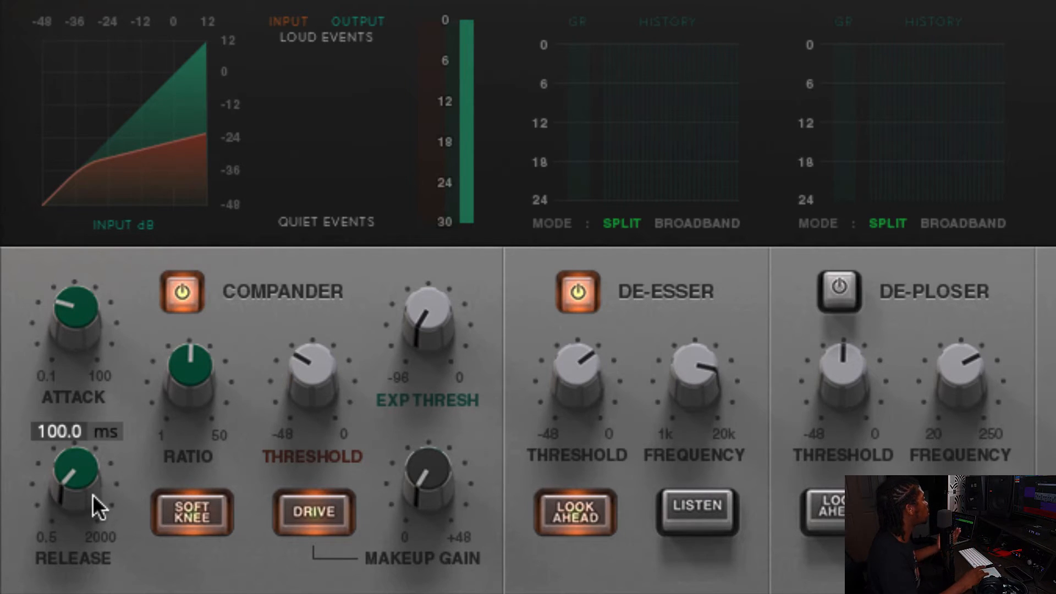
{"action": "mouse_move", "coordinate": [177, 400]}
{"action": "mouse_move", "coordinate": [49, 323]}
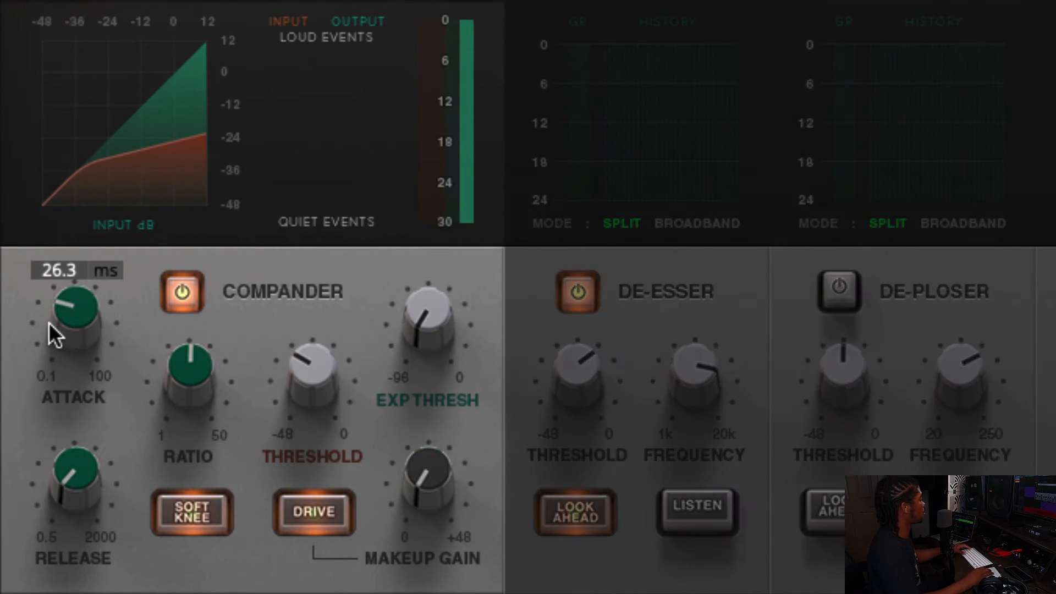
{"action": "key", "text": "space"}
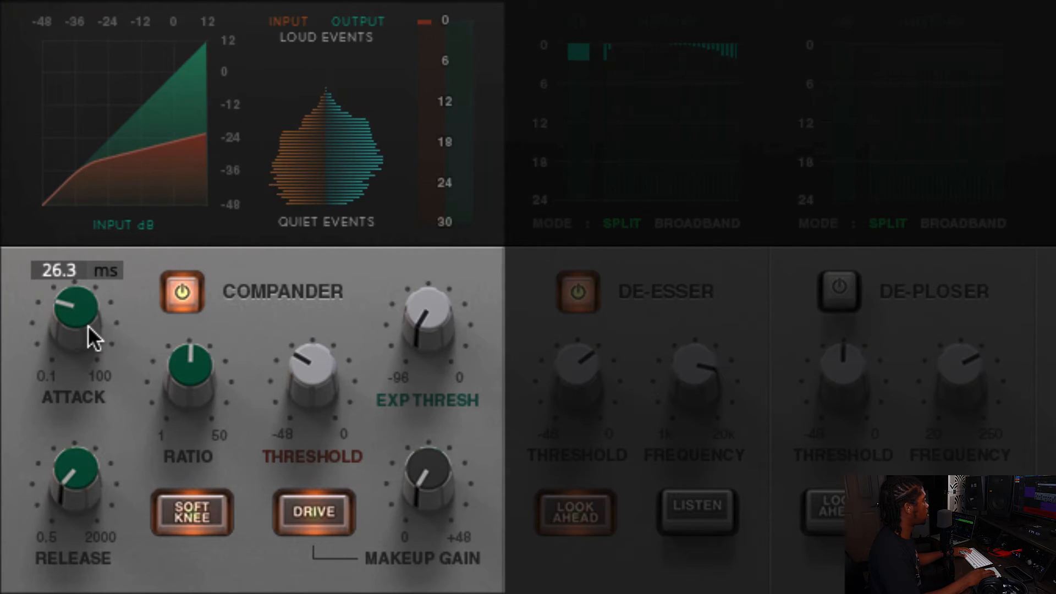
{"action": "left_click", "coordinate": [187, 288]}
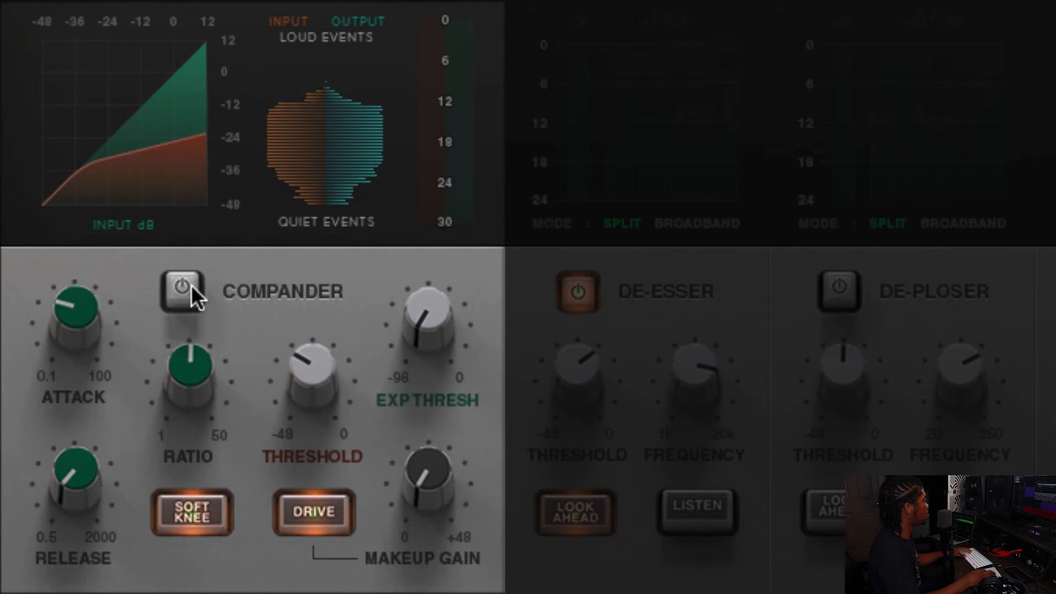
{"action": "left_click", "coordinate": [191, 286]}
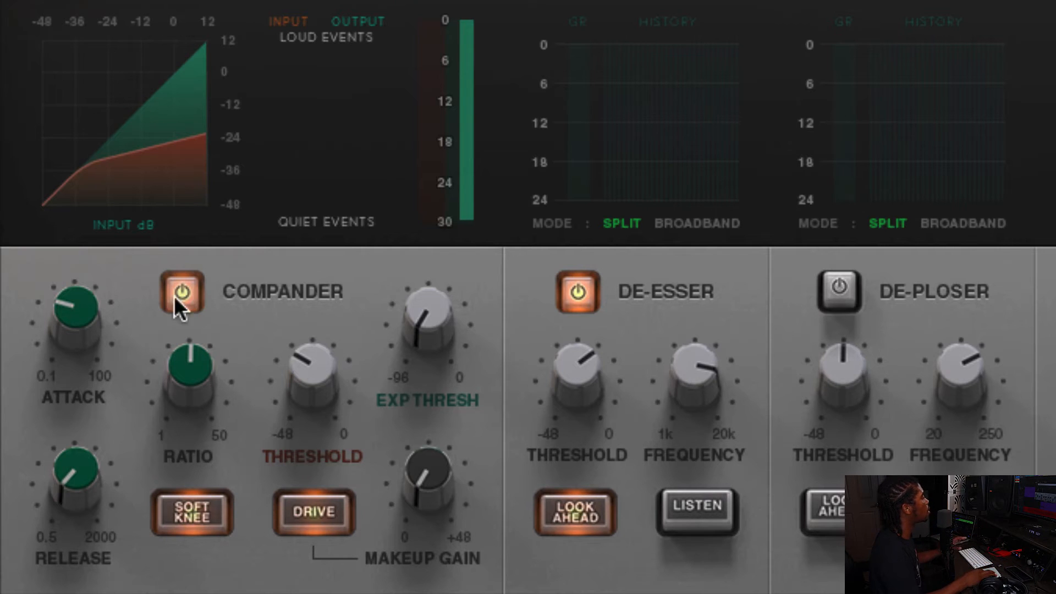
Pull the Compander's release down to 0.5 ms during playback and fine-tune it by ear near the low end of its range
{"action": "mouse_move", "coordinate": [78, 507]}
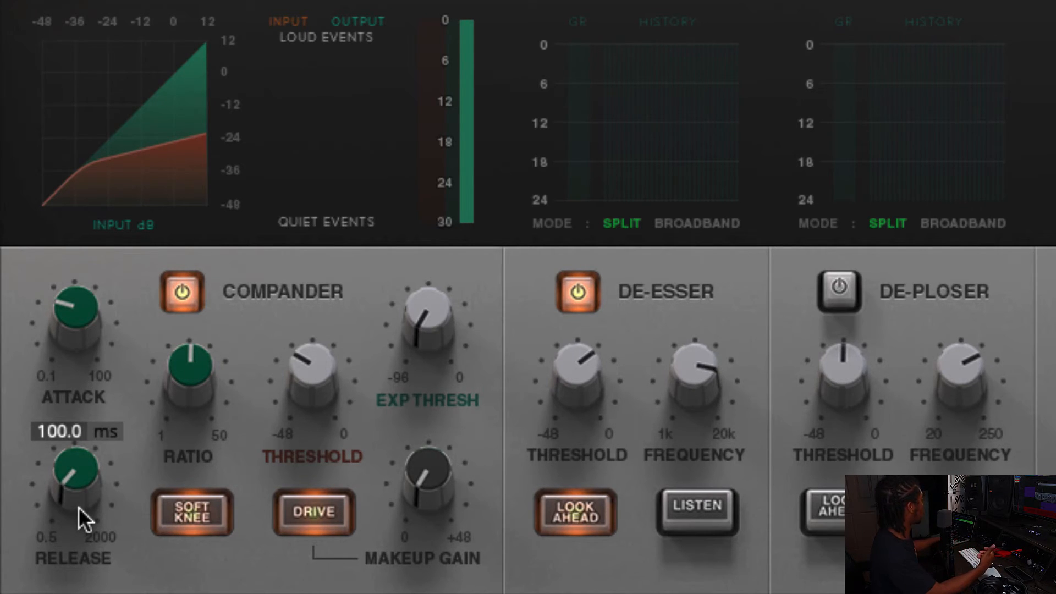
{"action": "left_click_drag", "start_coordinate": [78, 508], "coordinate": [94, 571]}
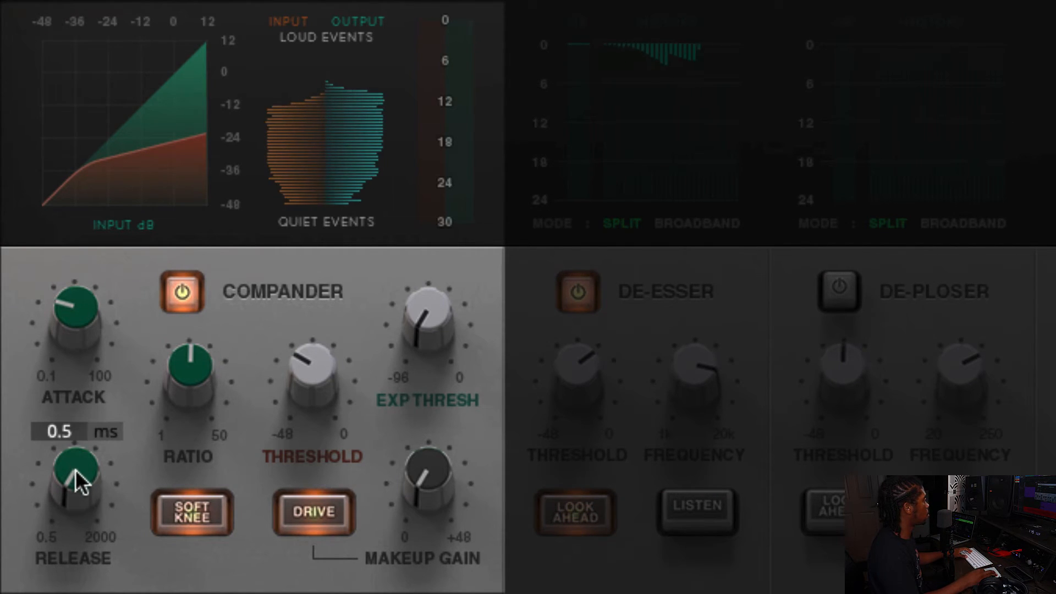
{"action": "left_click_drag", "start_coordinate": [85, 487], "coordinate": [89, 510]}
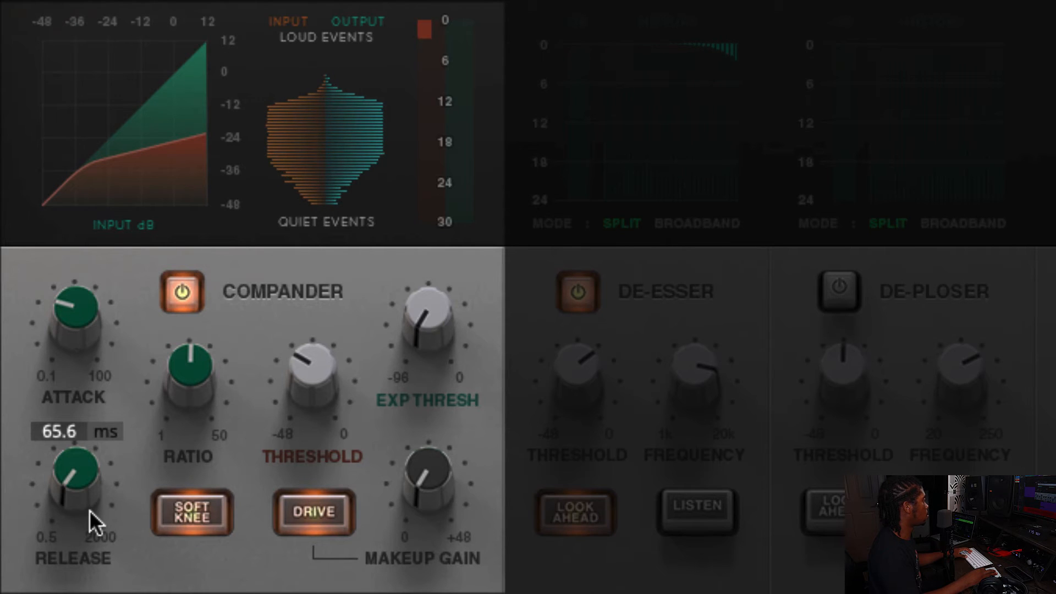
{"action": "scroll", "coordinate": [88, 489], "scroll_direction": "up", "scroll_amount": 3}
{"action": "scroll", "coordinate": [88, 488], "scroll_direction": "down", "scroll_amount": 4}
{"action": "scroll", "coordinate": [88, 492], "scroll_direction": "down", "scroll_amount": 2}
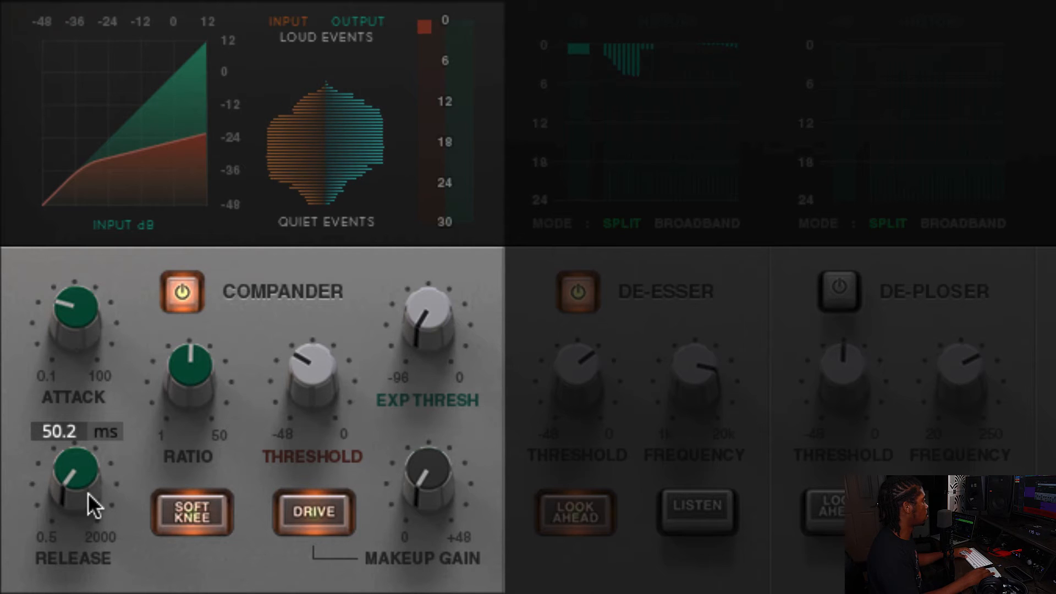
{"action": "left_click_drag", "start_coordinate": [88, 480], "coordinate": [83, 464]}
{"action": "scroll", "coordinate": [84, 464], "scroll_direction": "down", "scroll_amount": 1}
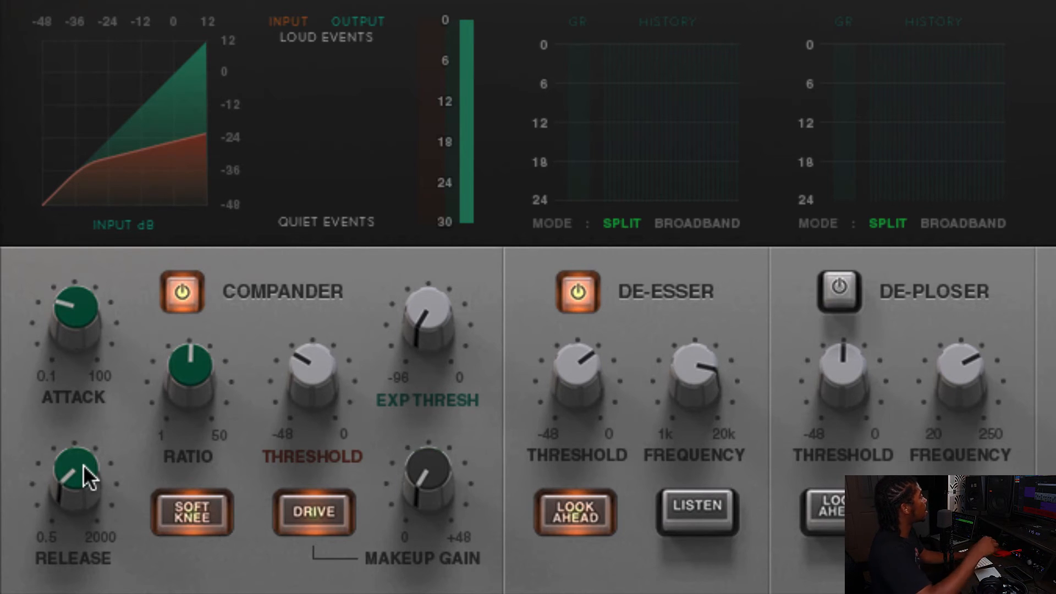
{"action": "mouse_move", "coordinate": [87, 476]}
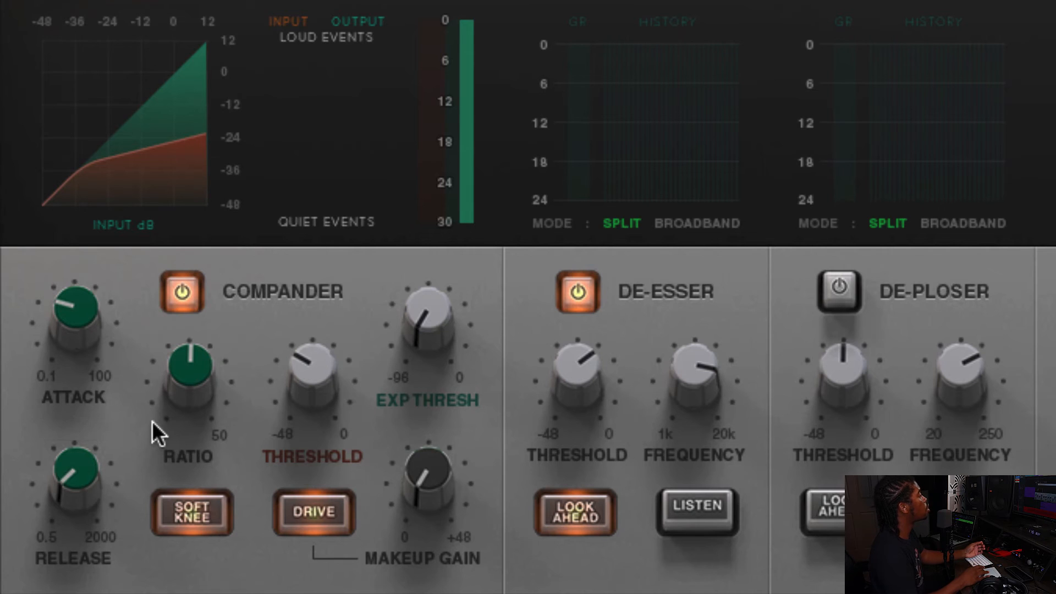
Drop the Compander's ratio to 1.0:1 during playback and raise it by ear to around 1.7:1
{"action": "mouse_move", "coordinate": [193, 380]}
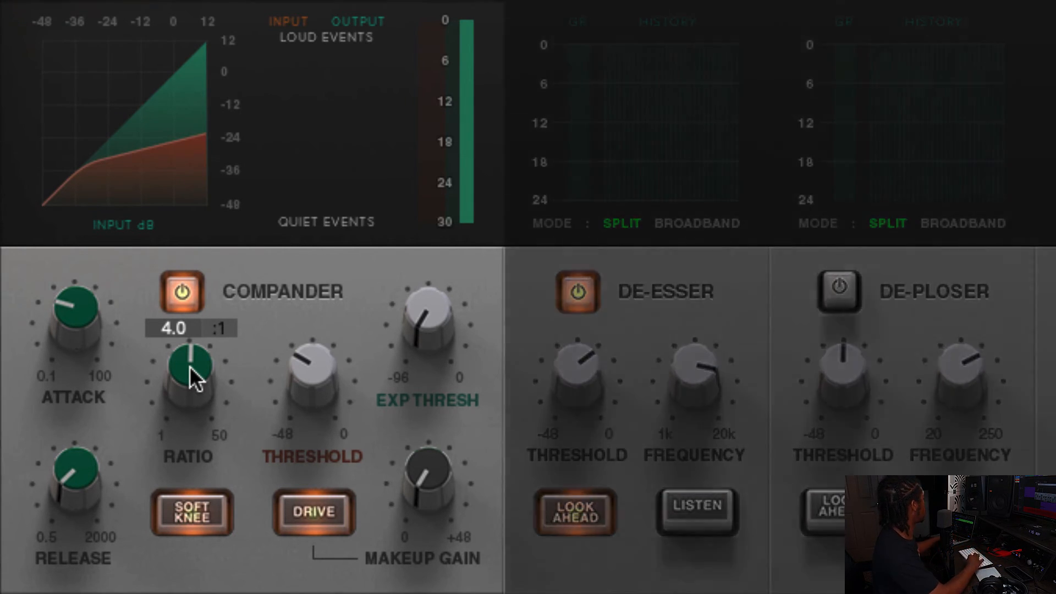
{"action": "left_click_drag", "start_coordinate": [193, 379], "coordinate": [198, 587]}
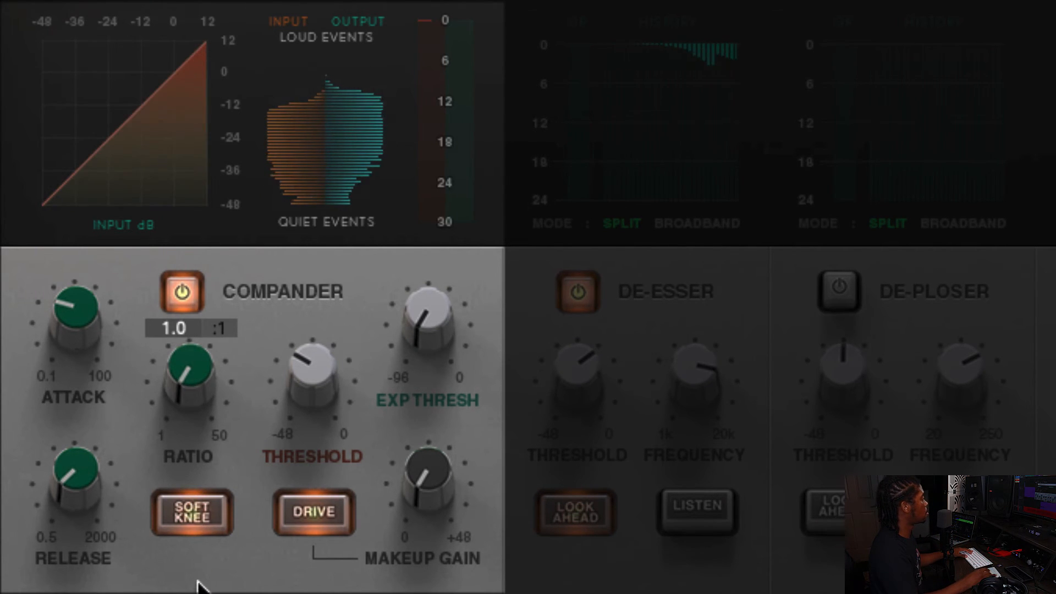
{"action": "left_click_drag", "start_coordinate": [196, 363], "coordinate": [206, 272]}
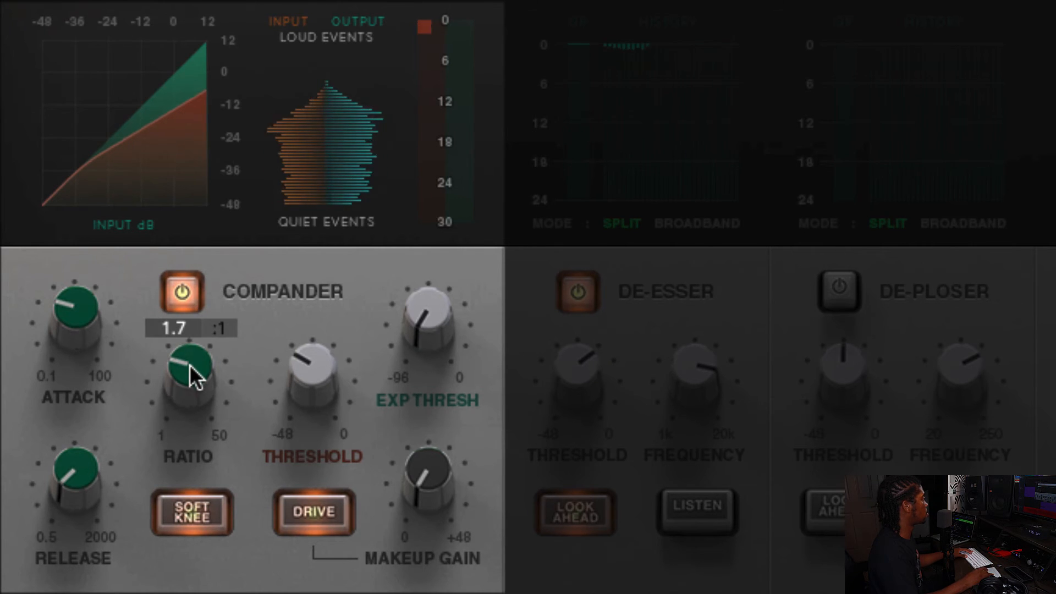
{"action": "left_click_drag", "start_coordinate": [192, 378], "coordinate": [191, 382]}
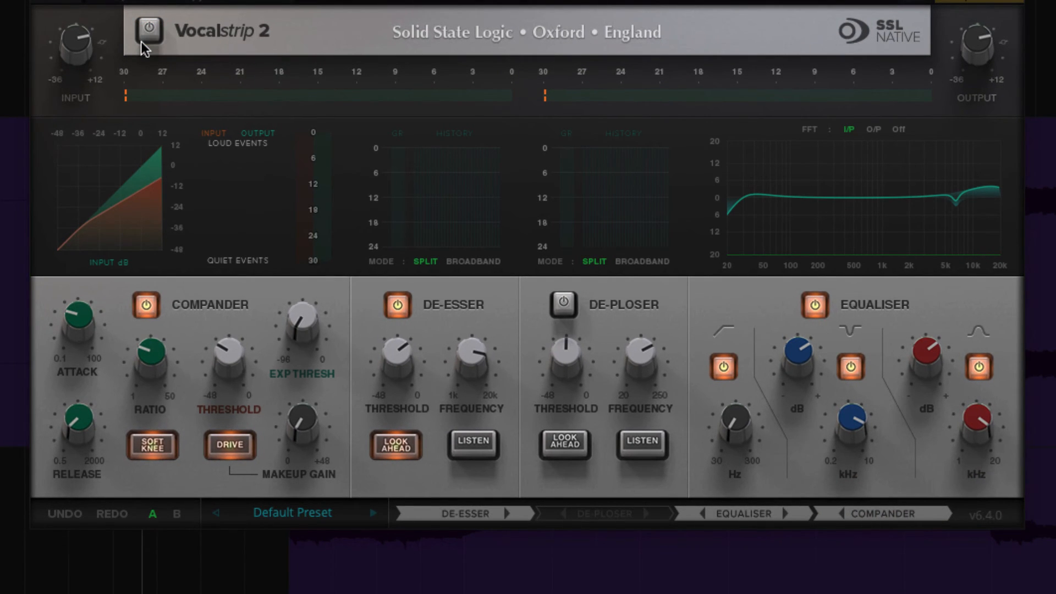
Compare the vocal bus with the whole Vocalstrip 2 plug-in bypassed and active several times during playback, leaving it switched on
{"action": "left_click", "coordinate": [150, 32]}
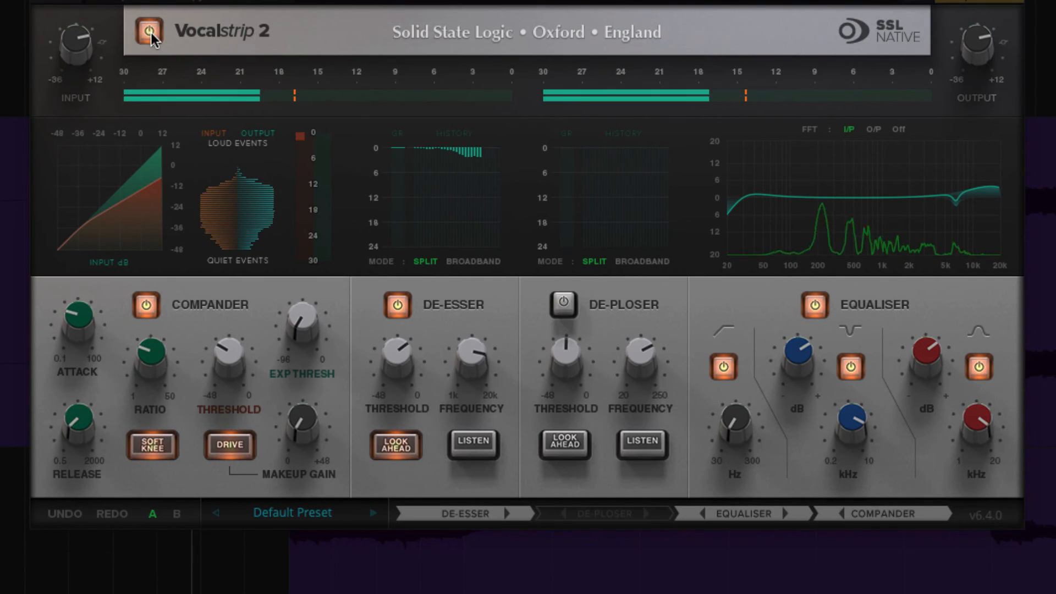
{"action": "left_click", "coordinate": [150, 32]}
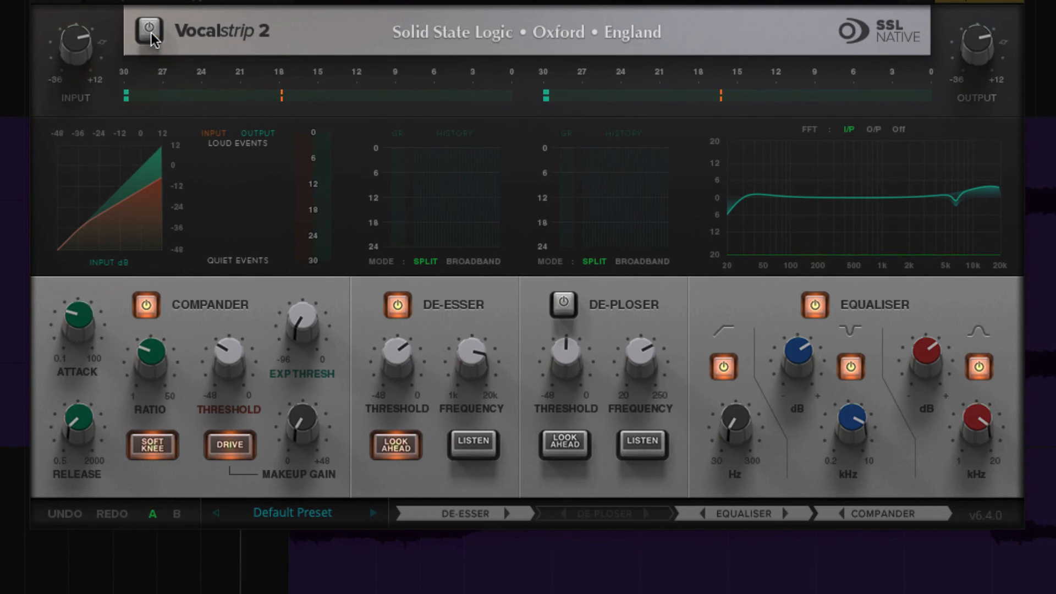
{"action": "left_click", "coordinate": [150, 32]}
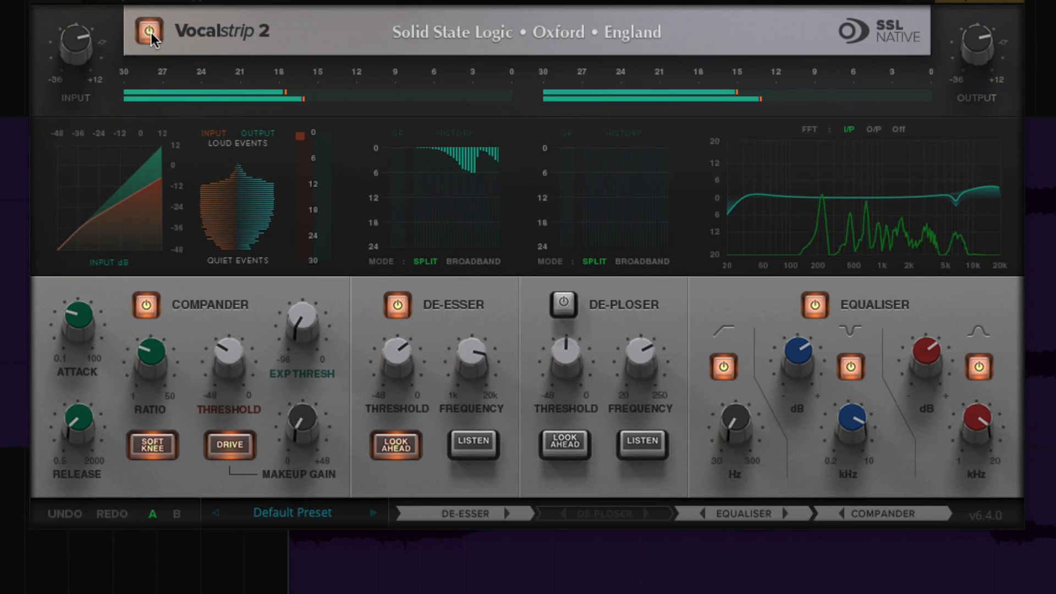
{"action": "left_click", "coordinate": [149, 31]}
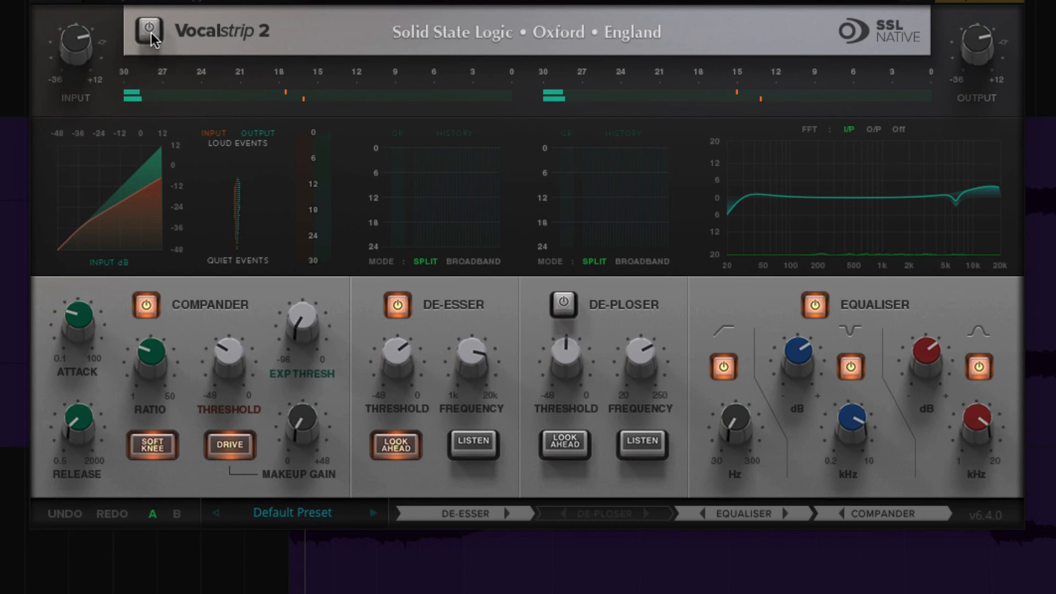
{"action": "left_click", "coordinate": [150, 32]}
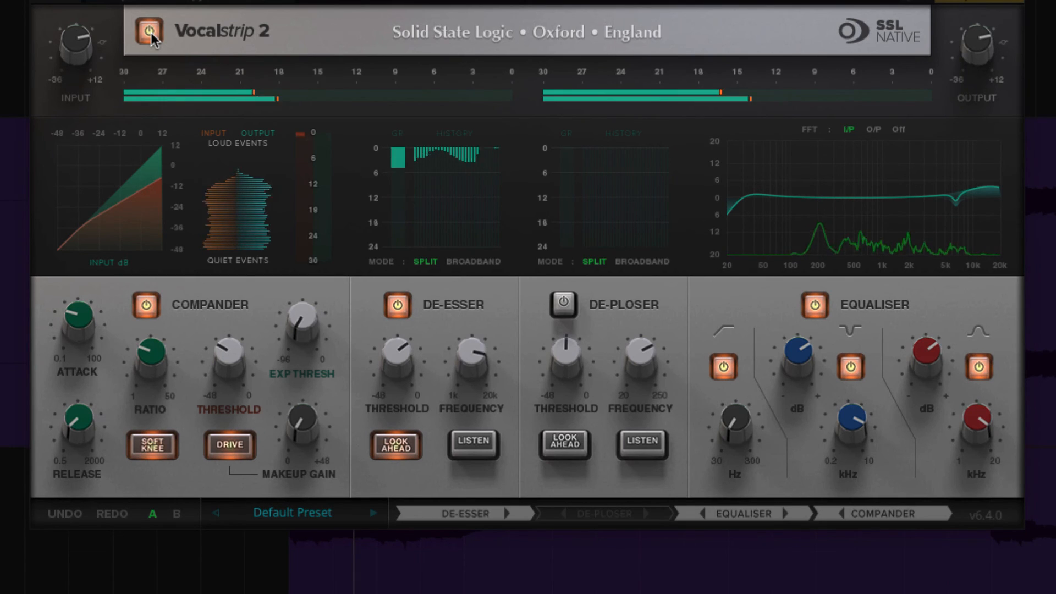
{"action": "left_click", "coordinate": [150, 31]}
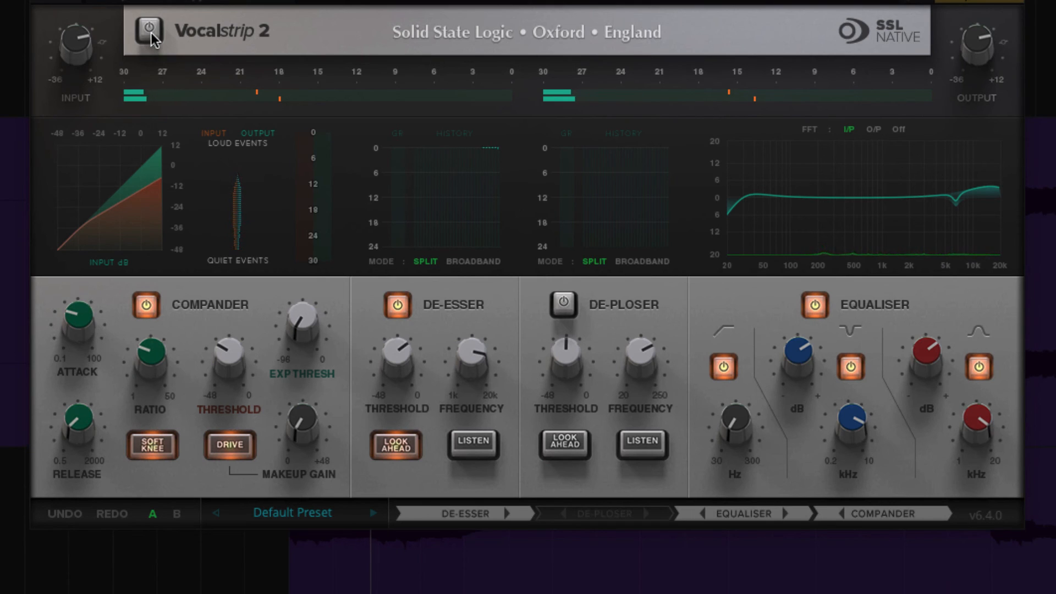
{"action": "left_click", "coordinate": [150, 31]}
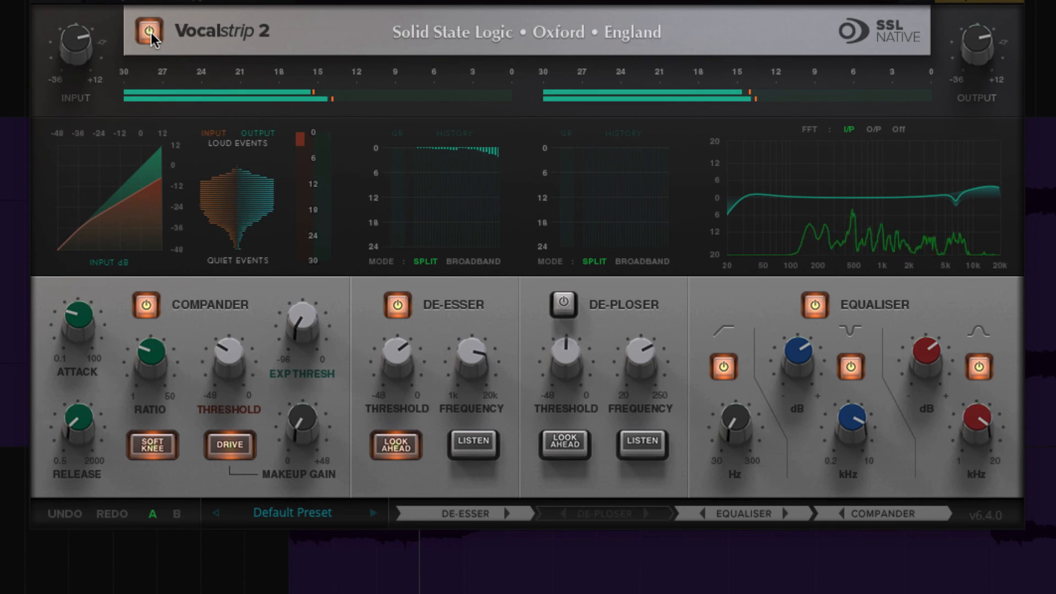
{"action": "left_click", "coordinate": [149, 32]}
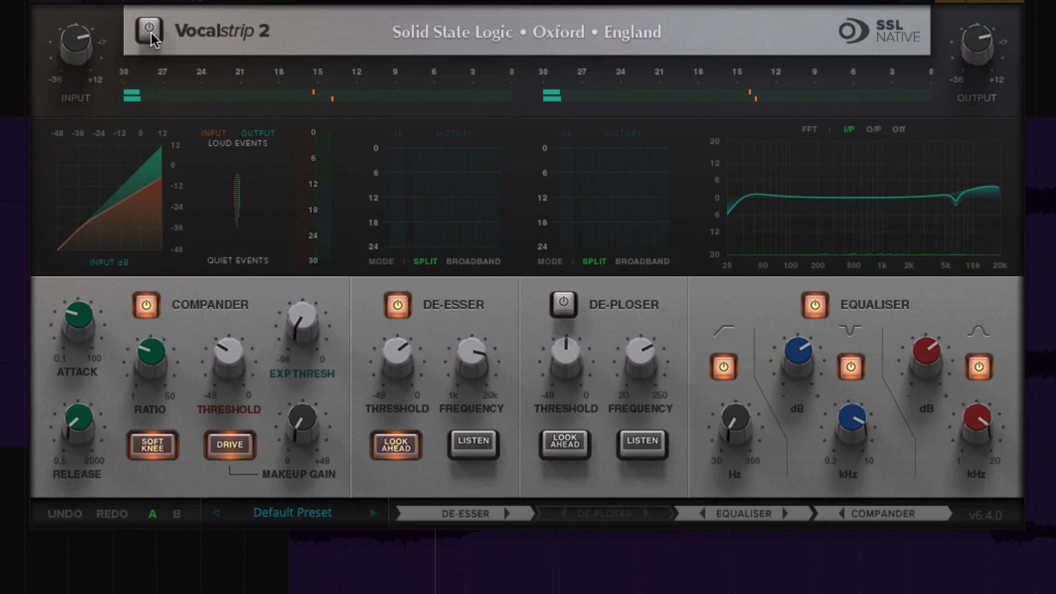
{"action": "left_click", "coordinate": [149, 31]}
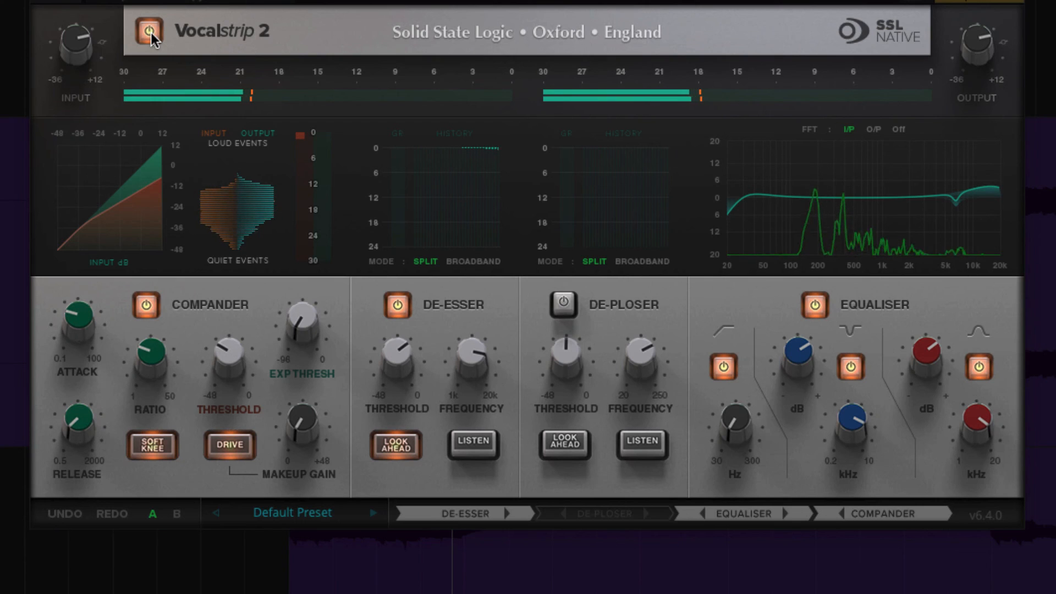